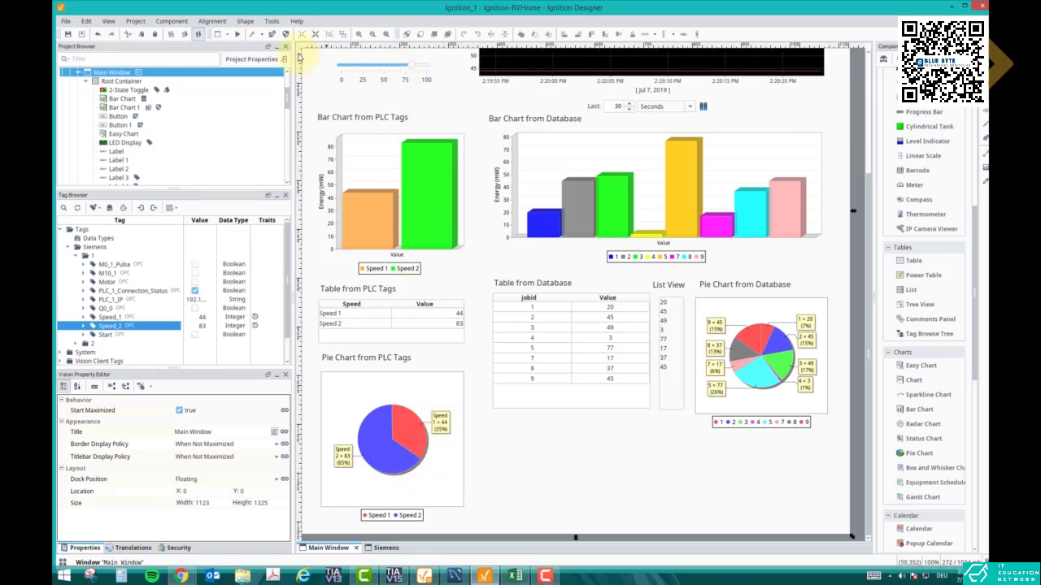
# Preview the Main Window and examine its bar charts, tables and pie charts fed by PLC tags and the database
pyautogui.click(236, 33)
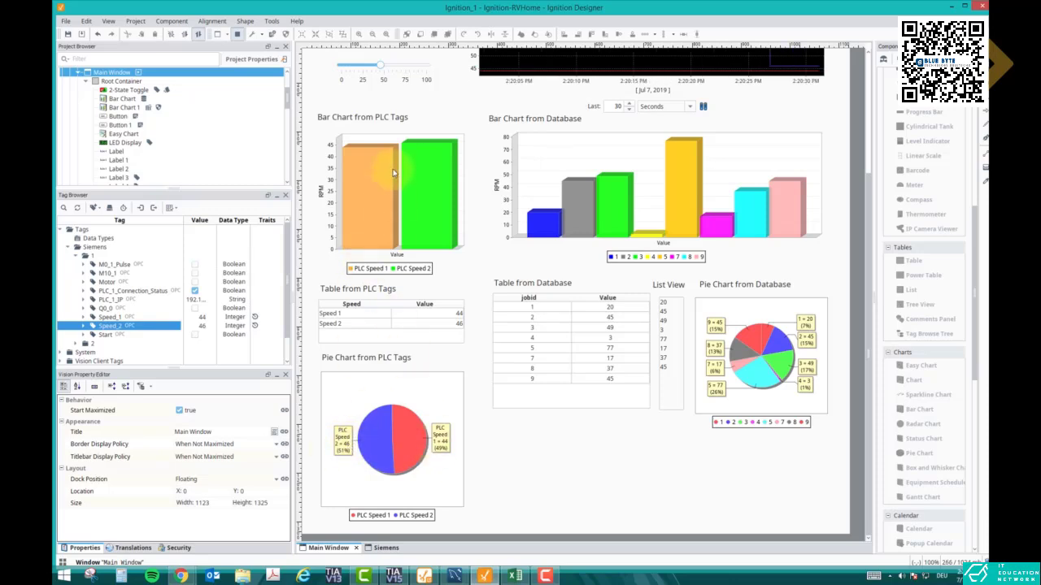
pyautogui.scroll(1, 398, 152)
pyautogui.scroll(3, 398, 152)
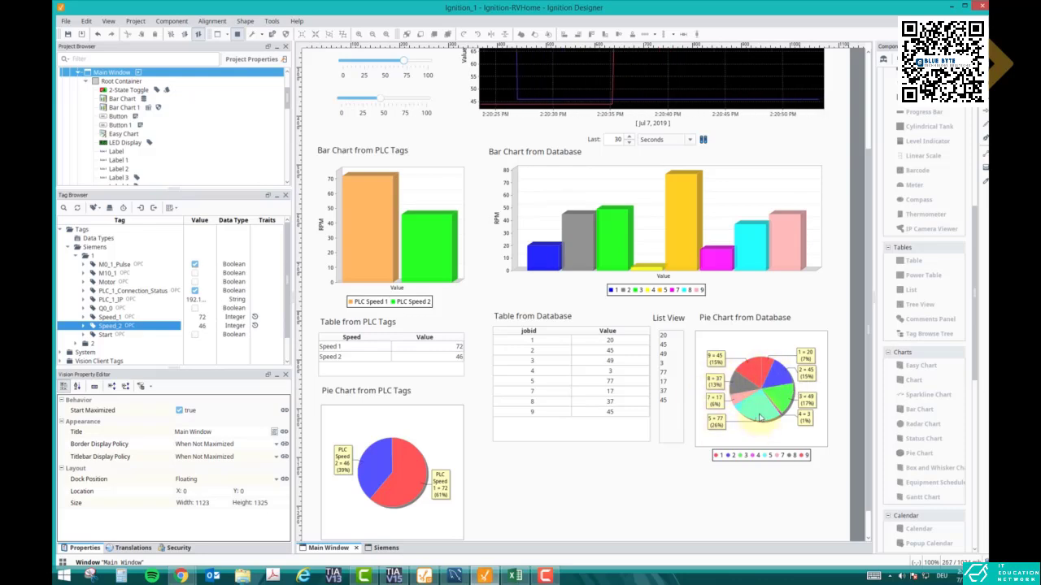
pyautogui.moveTo(760, 418)
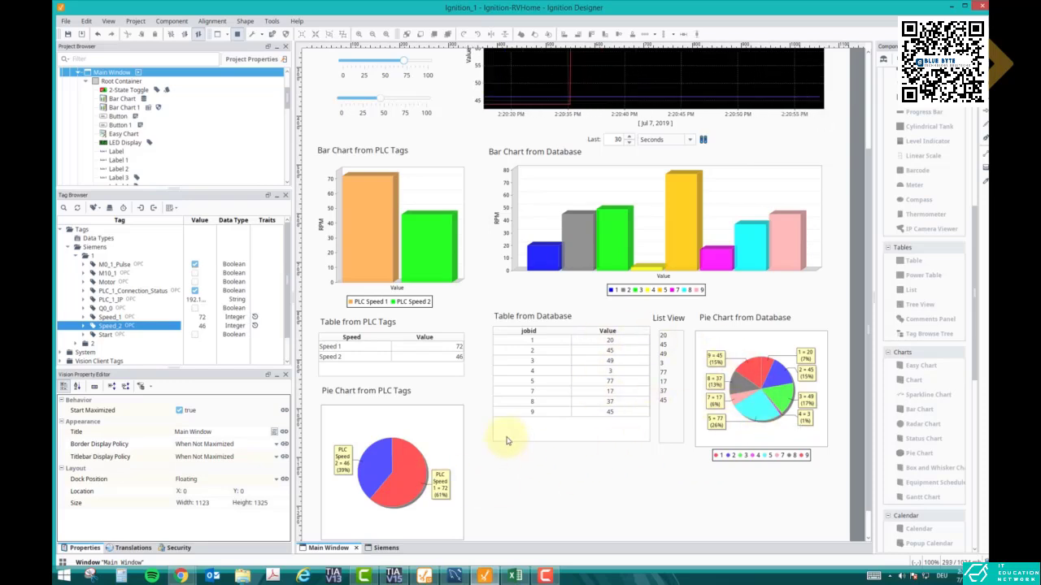
# Open the Siemens window in design mode and place a Pie Chart component beside the Easy Chart, above the database bar chart
pyautogui.click(385, 548)
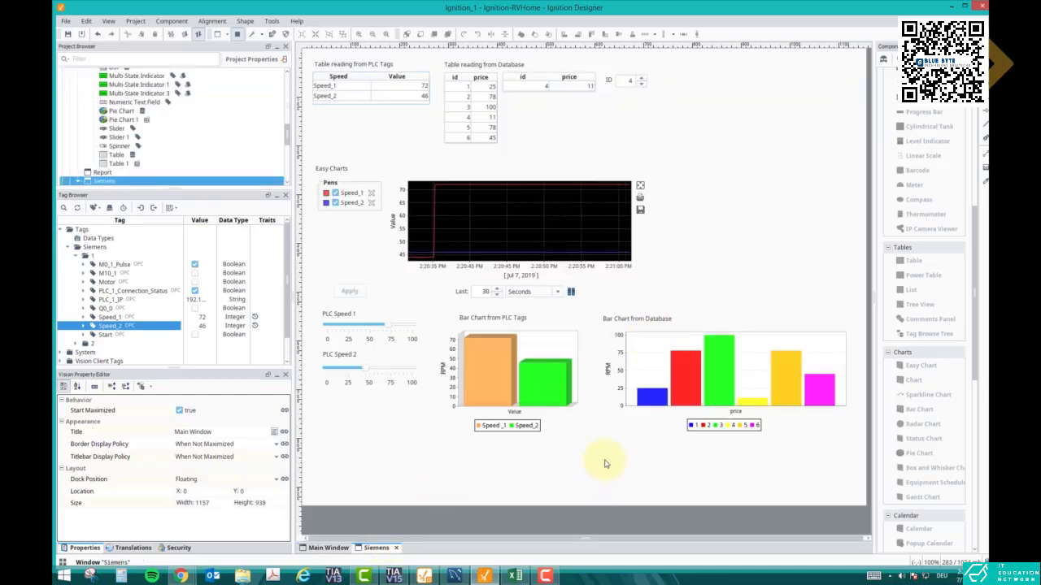
pyautogui.click(237, 36)
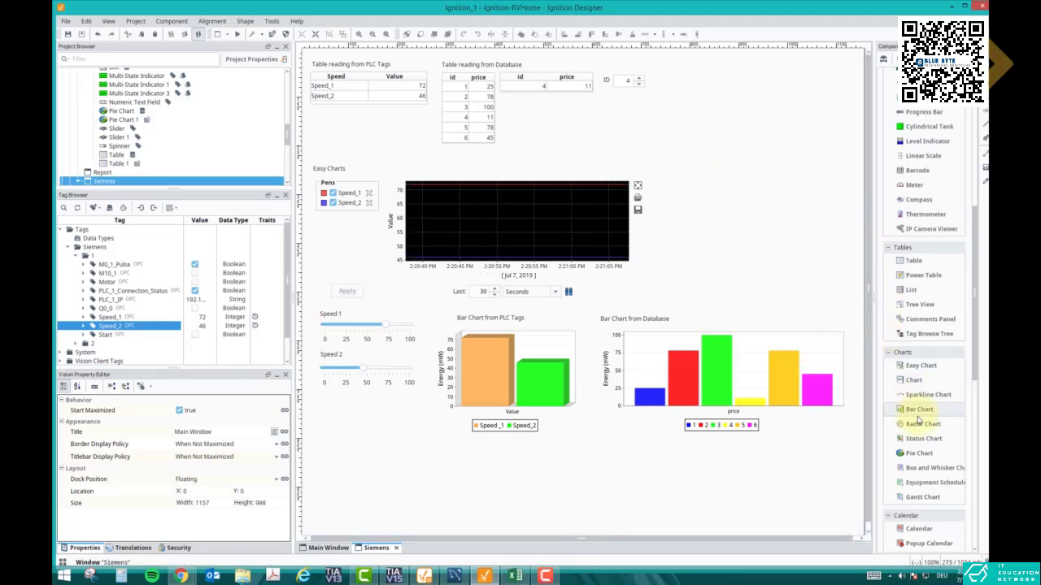
pyautogui.moveTo(914, 453); pyautogui.dragTo(735, 139)
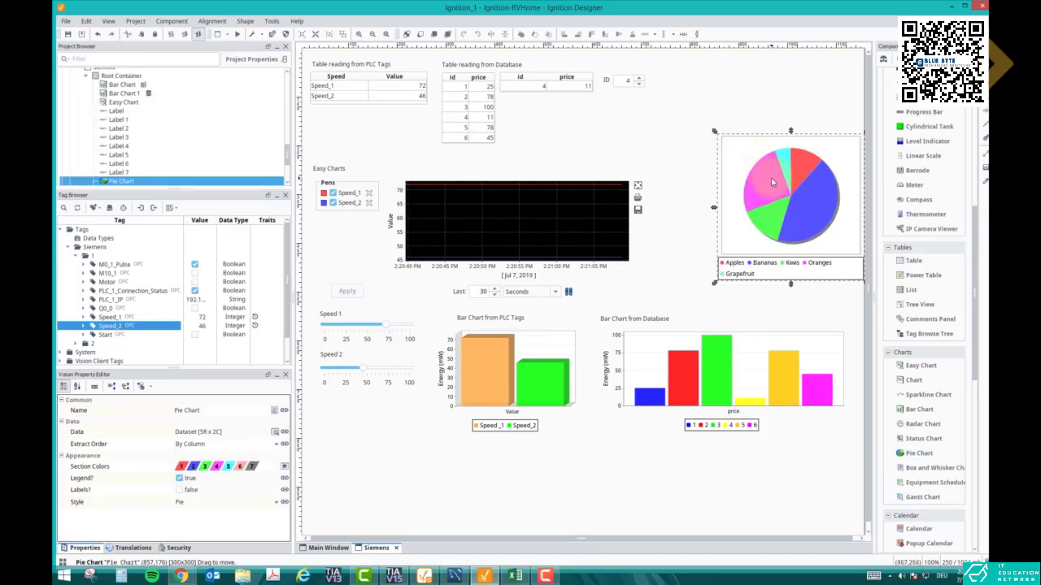
pyautogui.moveTo(765, 179); pyautogui.dragTo(708, 184)
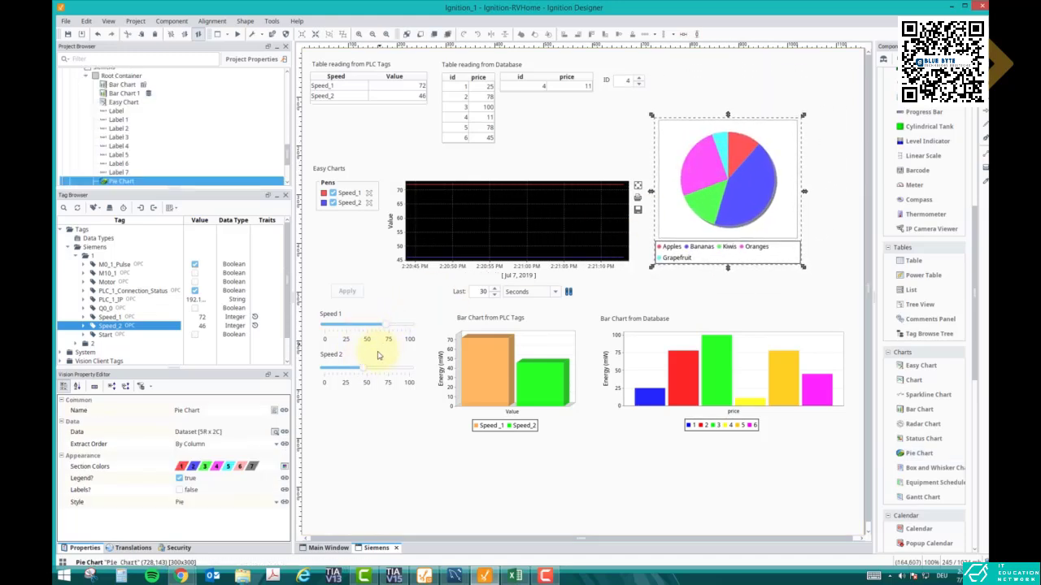
pyautogui.click(474, 322)
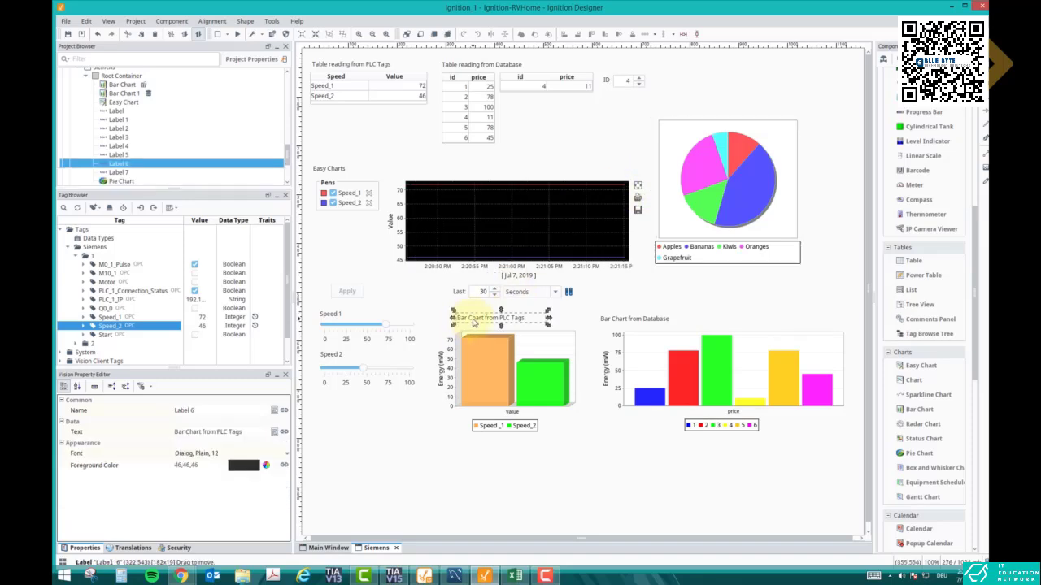
pyautogui.hotkey('ctrl', 'v')
pyautogui.press('Escape')
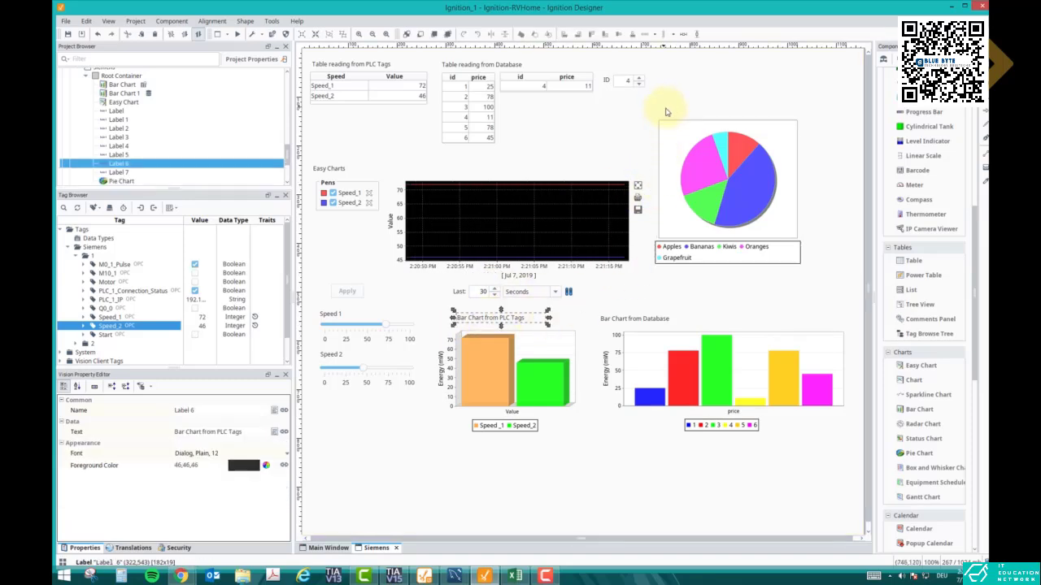
pyautogui.moveTo(512, 317); pyautogui.dragTo(675, 116)
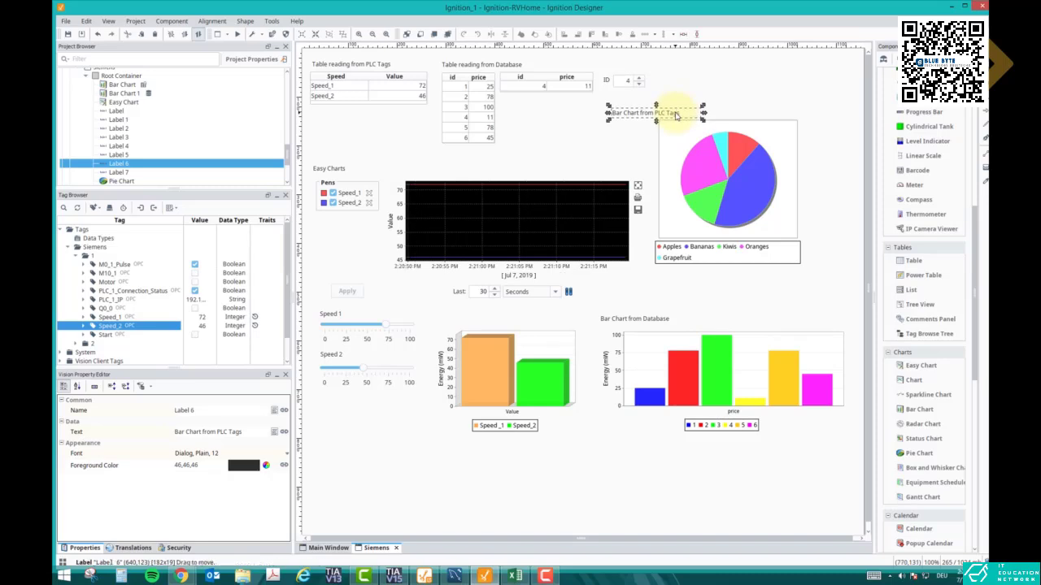
pyautogui.hotkey('ctrl', 'z')
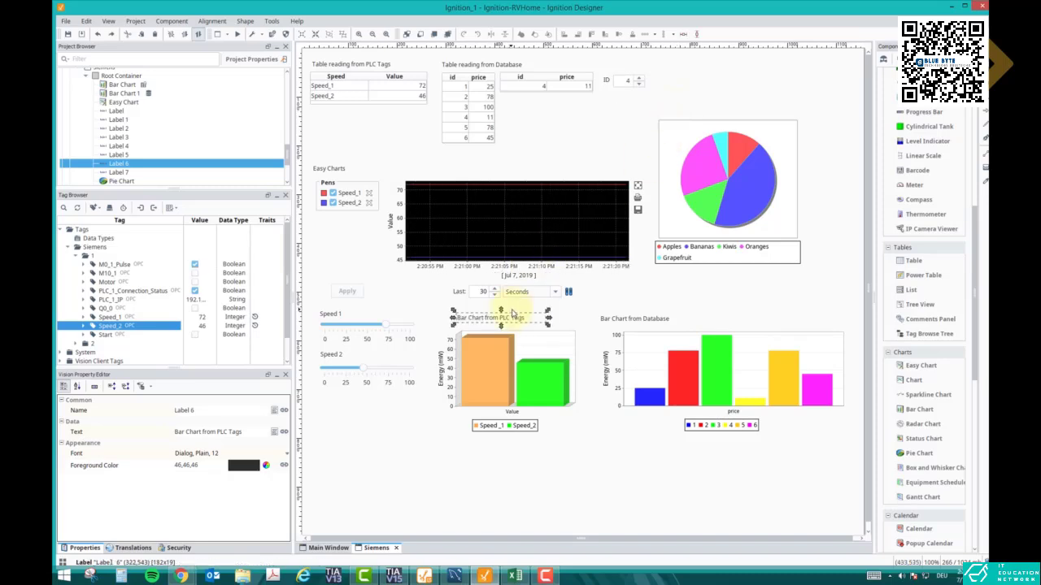
# Paste a copy of the "Bar Chart from PLC Tags" label above the pie chart and change its text to "Pie Chart from PLC Tags"
pyautogui.hotkey('ctrl', 'v')
pyautogui.click(702, 99)
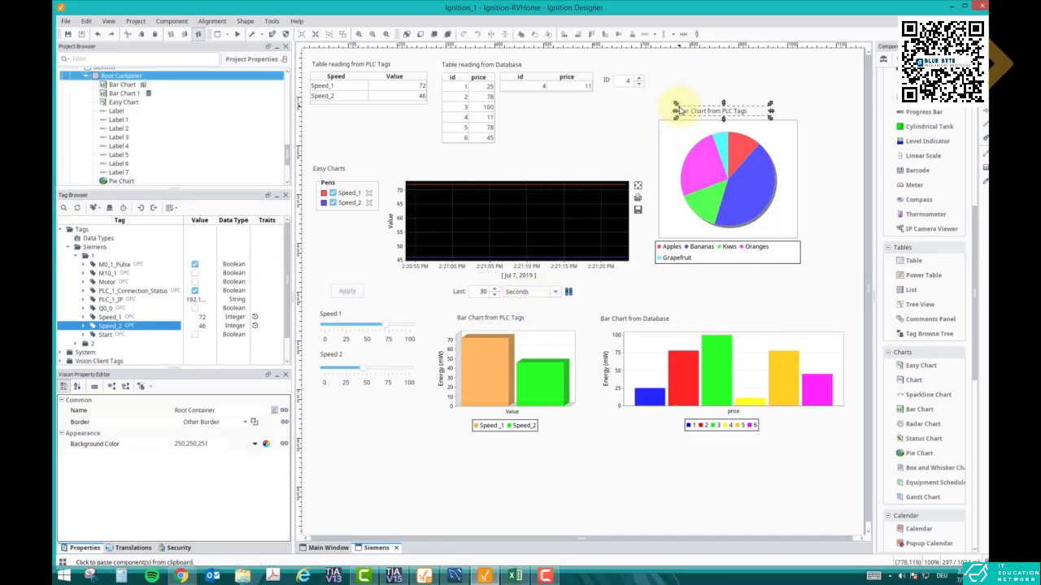
pyautogui.moveTo(691, 112); pyautogui.dragTo(676, 113)
pyautogui.doubleClick(676, 113)
pyautogui.click(669, 112)
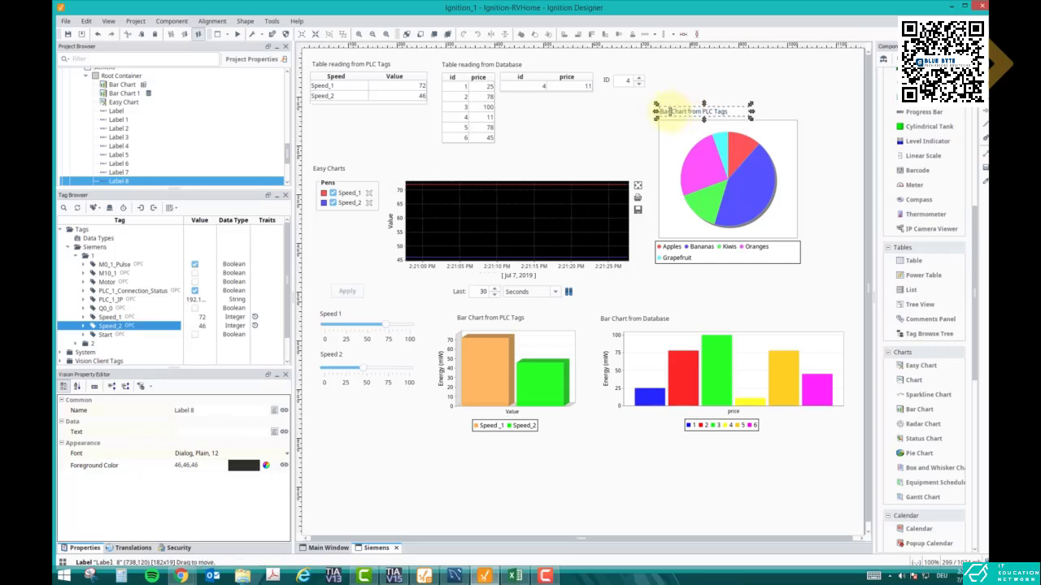
pyautogui.write('Pie')
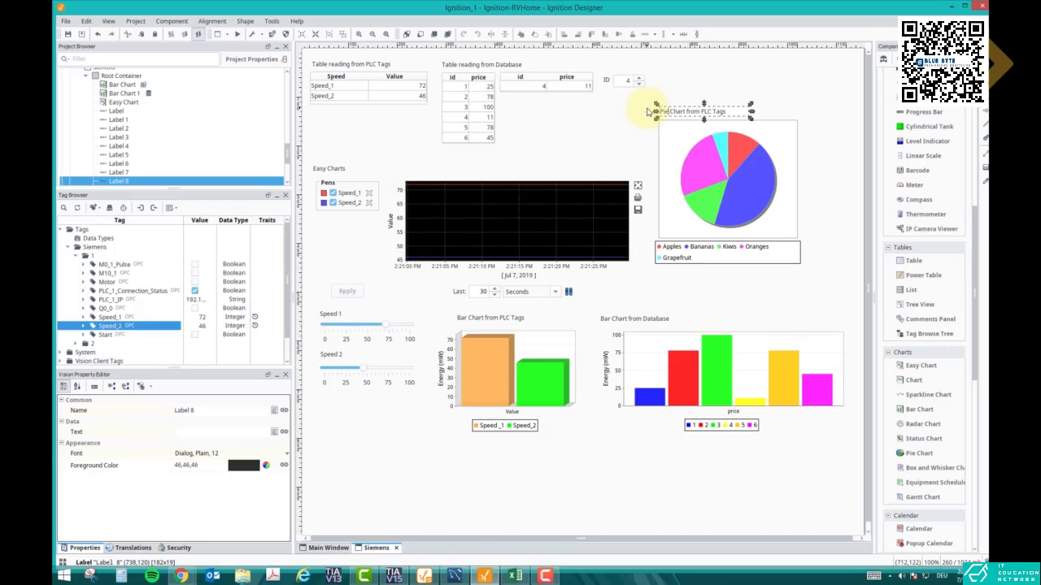
# Open the pie chart's Data dataset and delete its Label and Value columns
pyautogui.click(744, 175)
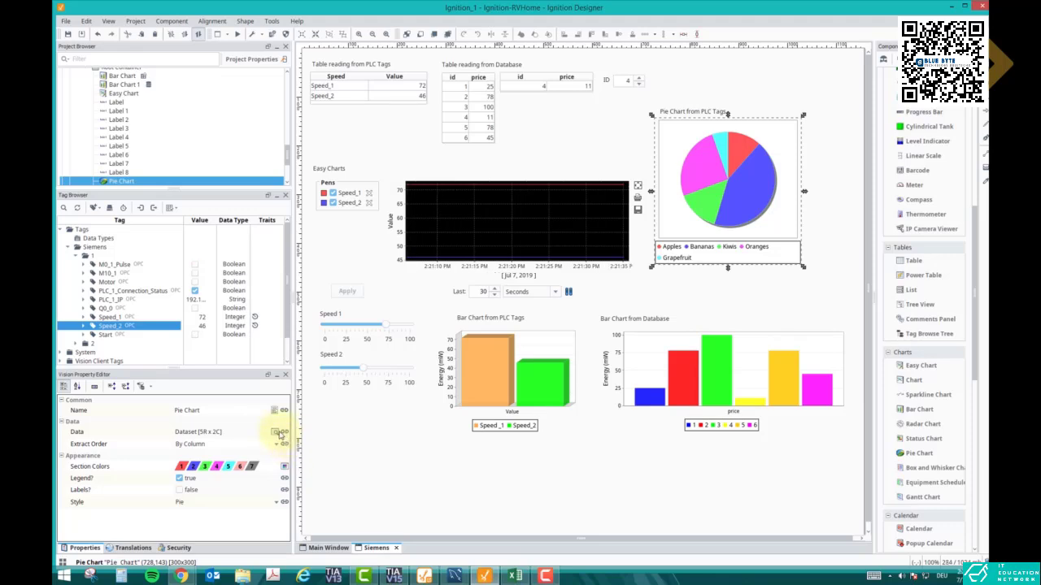
pyautogui.click(274, 432)
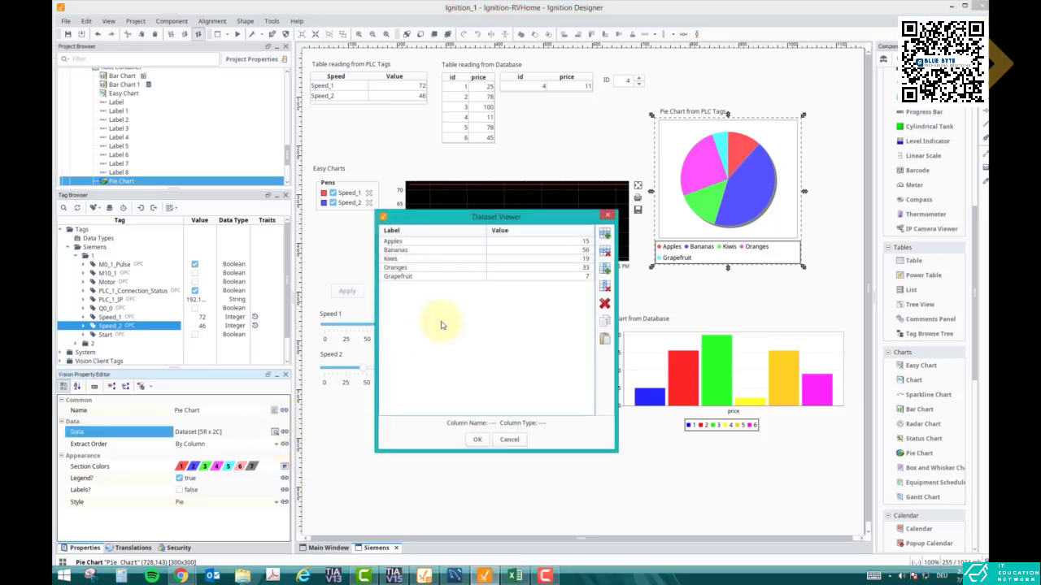
pyautogui.click(484, 243)
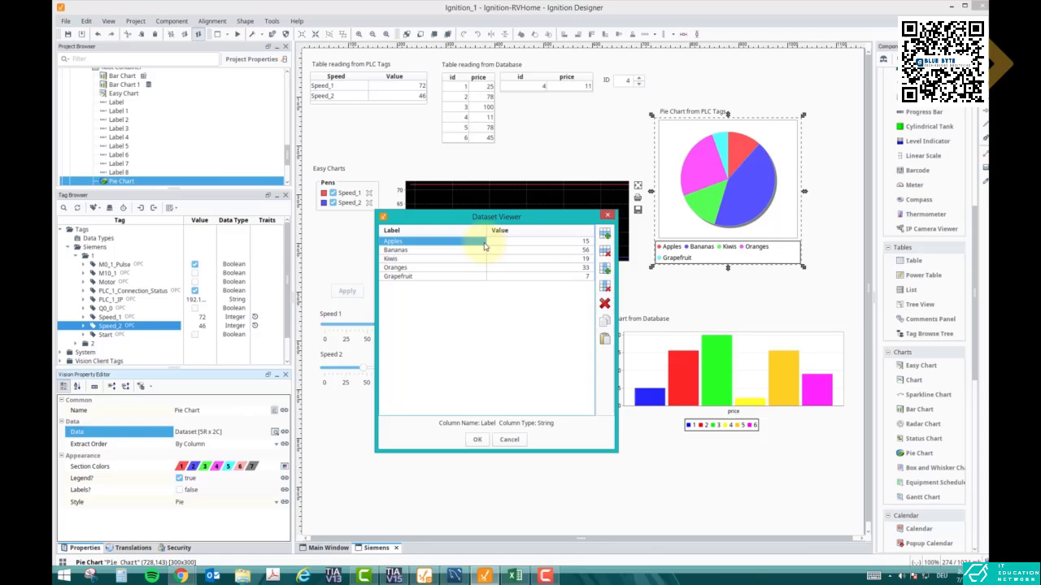
pyautogui.click(606, 287)
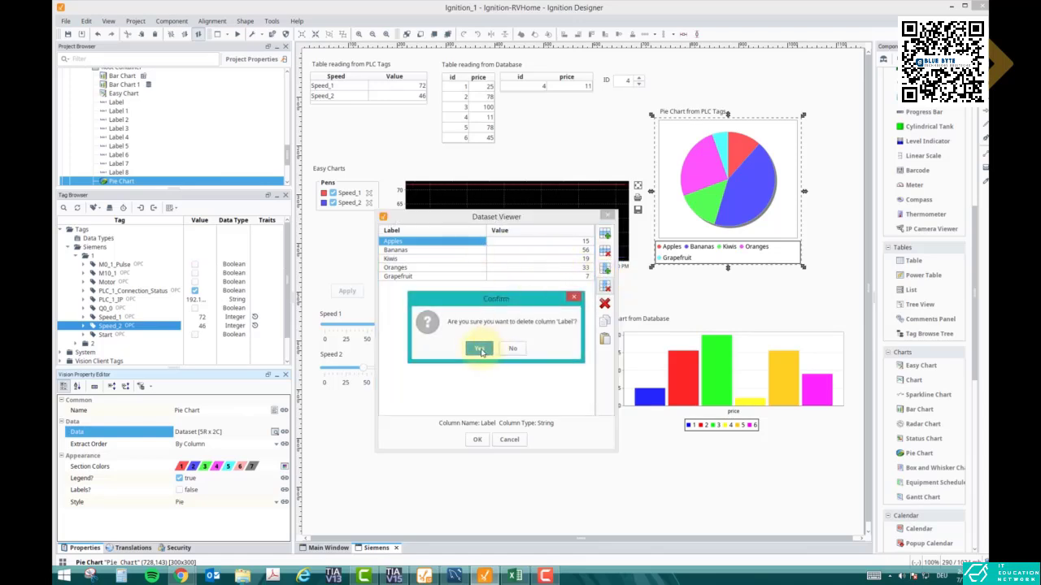
pyautogui.click(480, 349)
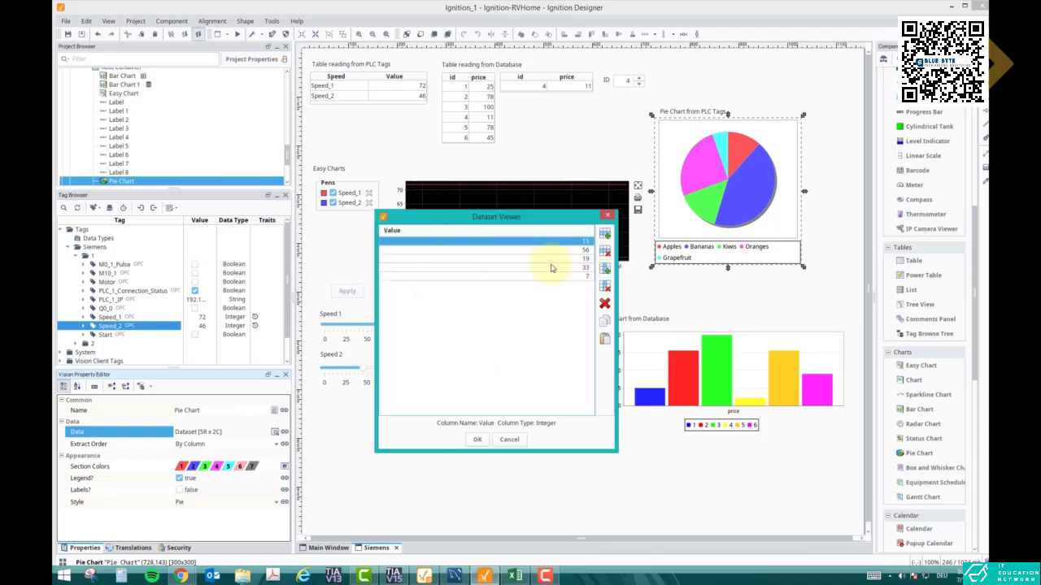
pyautogui.click(606, 287)
pyautogui.click(480, 349)
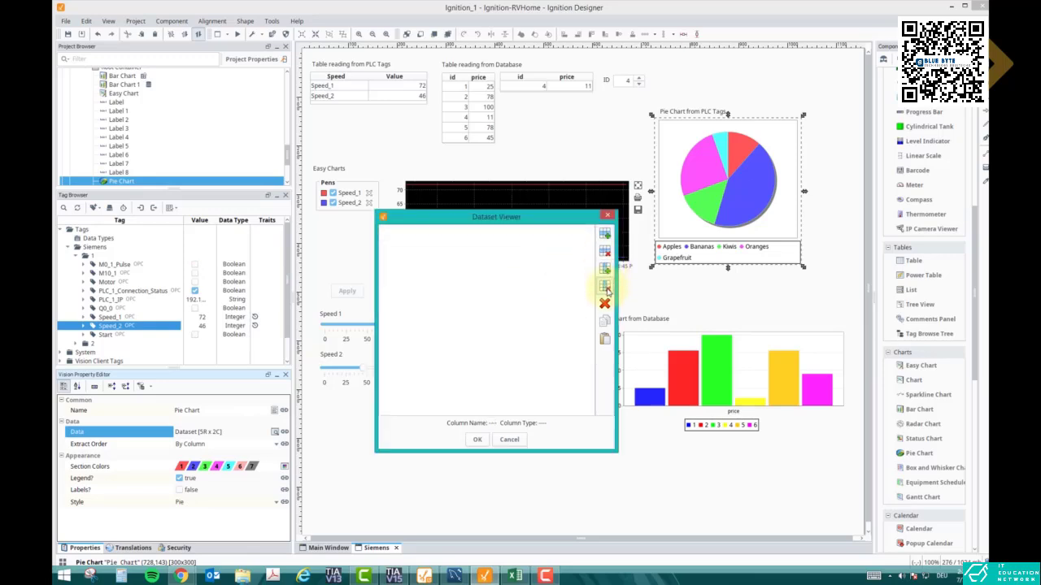
# Add a String column named Speed and an Integer column named Value to the dataset, along with two rows
pyautogui.click(606, 272)
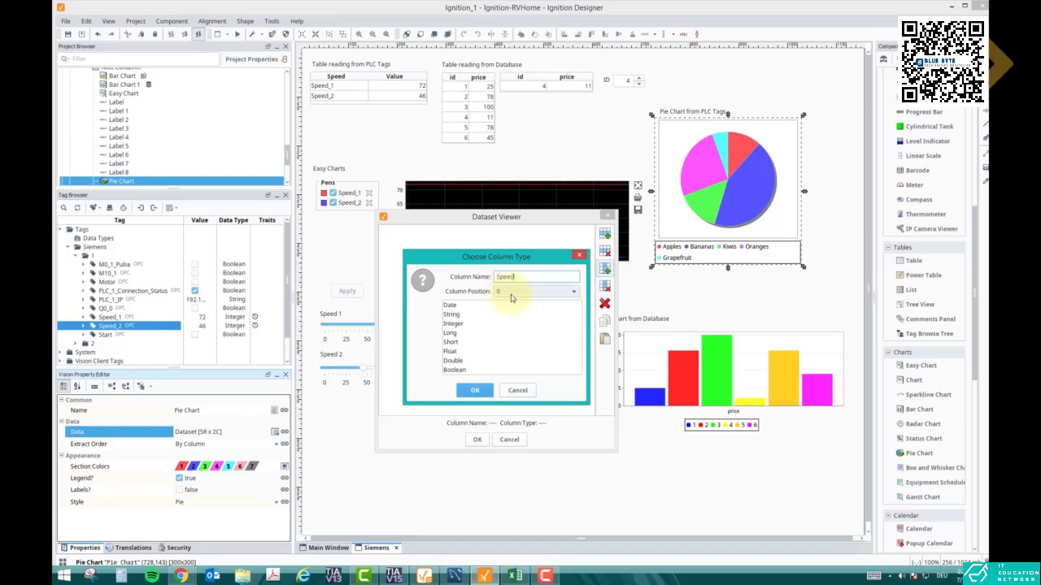
pyautogui.click(466, 322)
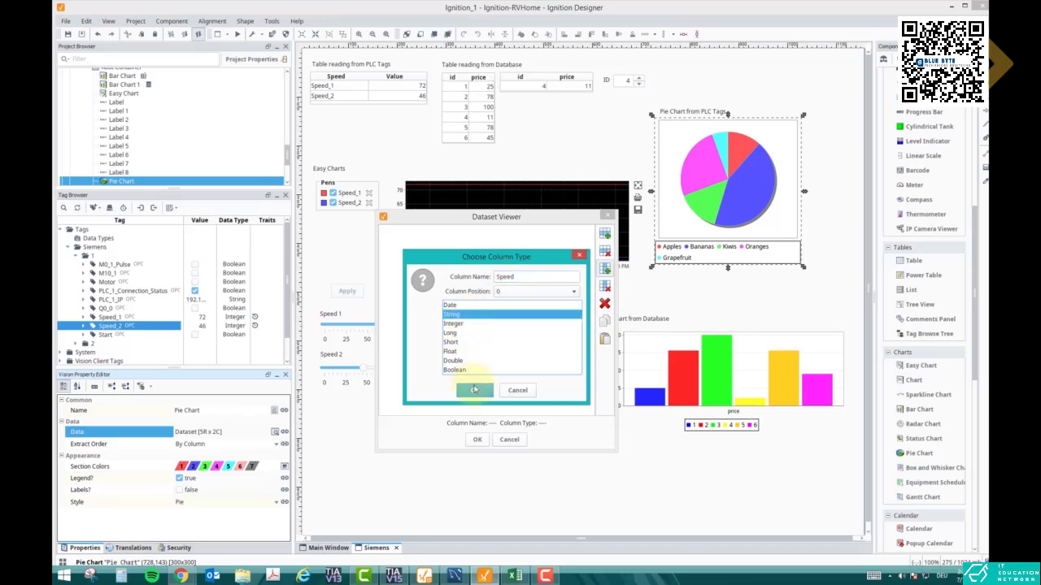
pyautogui.click(475, 390)
pyautogui.click(606, 271)
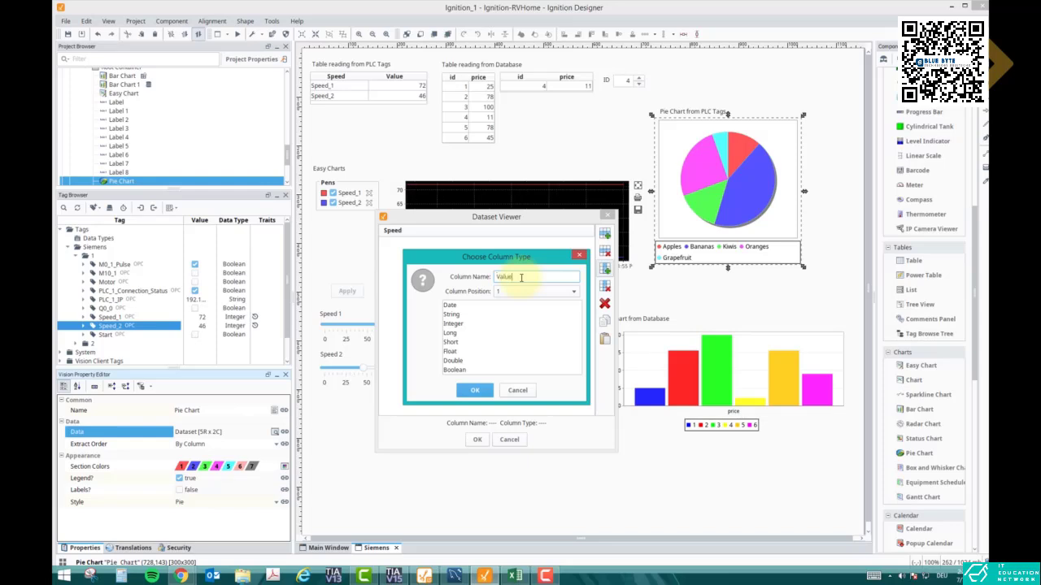
pyautogui.click(462, 324)
pyautogui.click(475, 390)
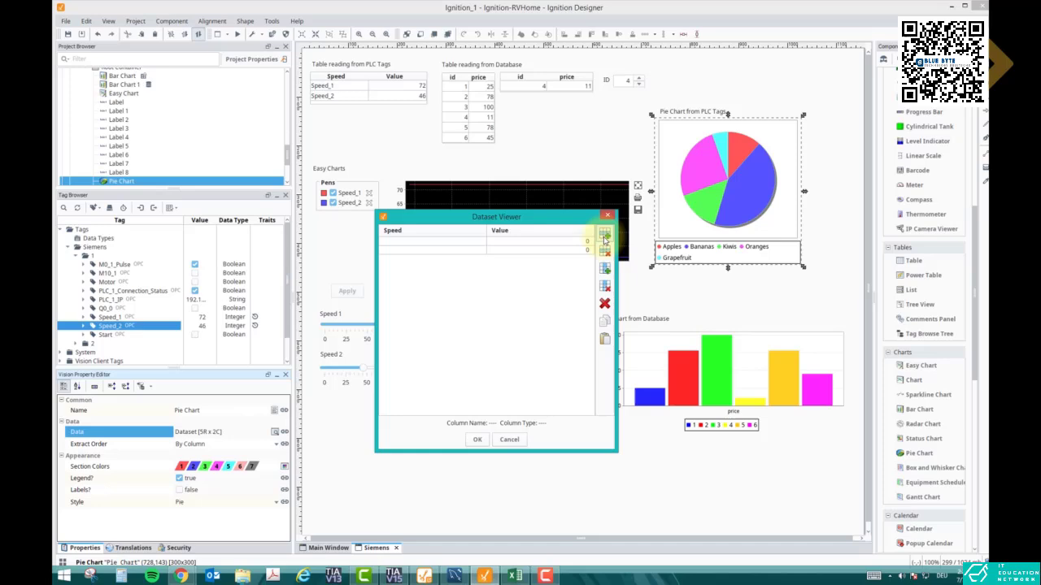
# Enter Speed_1 and Speed_2 in the Speed column of the two dataset rows and apply the dataset
pyautogui.doubleClick(481, 240)
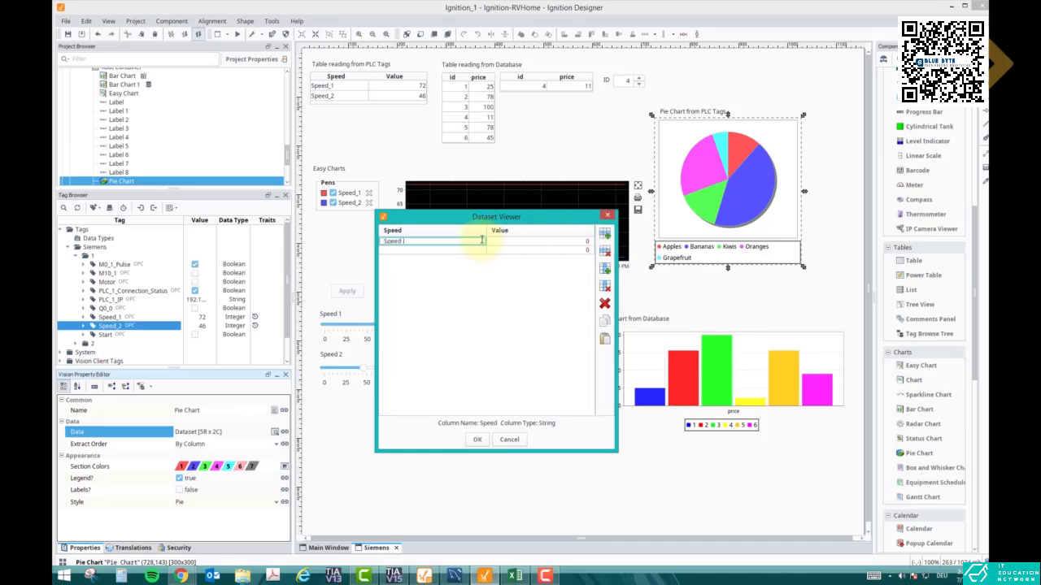
pyautogui.click(468, 249)
pyautogui.write('Speed_2')
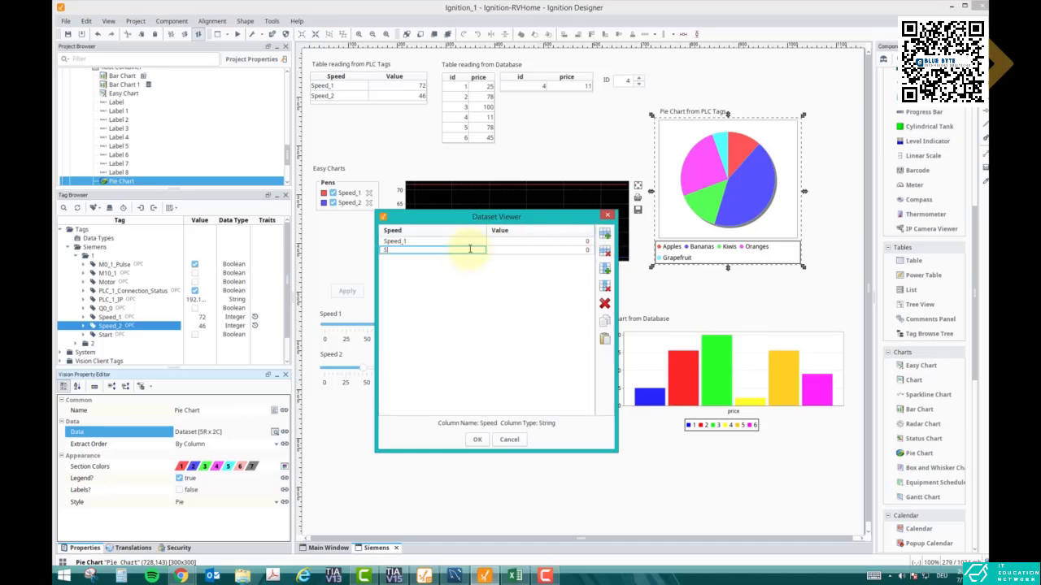
pyautogui.click(569, 250)
pyautogui.click(477, 440)
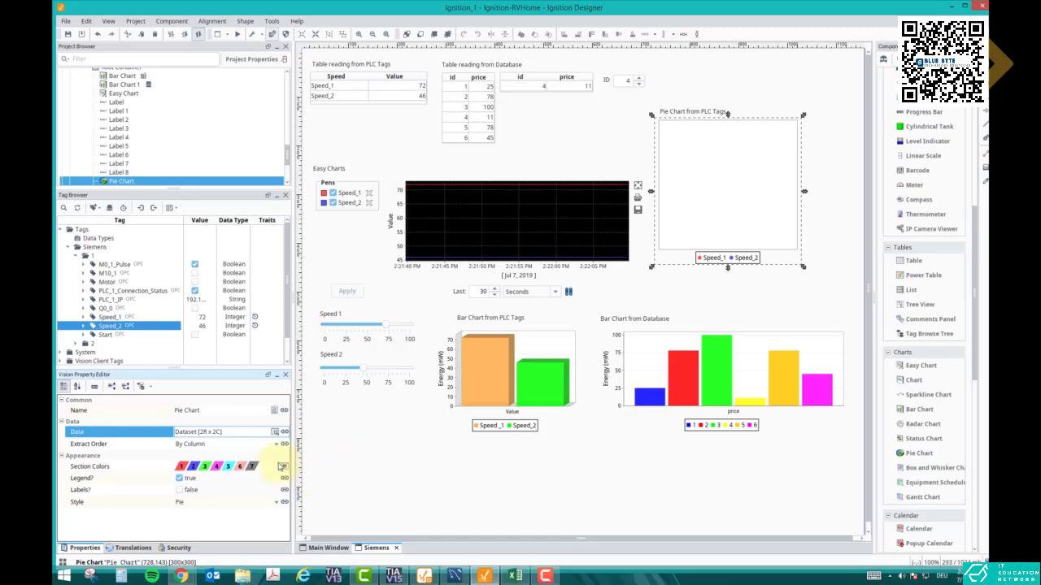
# Start a Cell Update binding on the pie chart's Data property
pyautogui.click(284, 431)
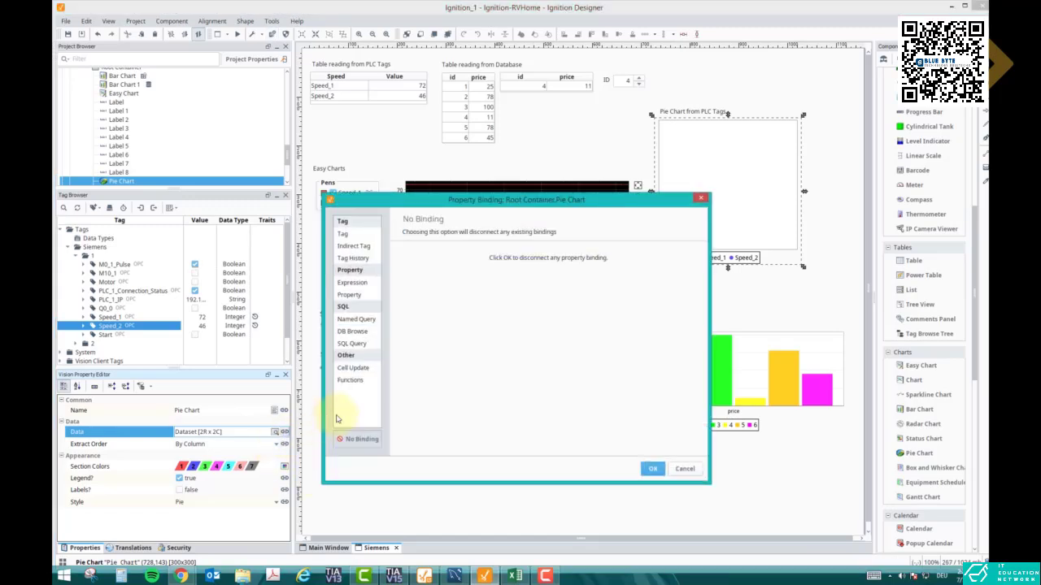
pyautogui.click(356, 374)
pyautogui.moveTo(584, 205); pyautogui.dragTo(490, 240)
# Add a cell binding for the Speed_1 row's Value and link it to the tag Siemens/1/Speed_1
pyautogui.click(490, 361)
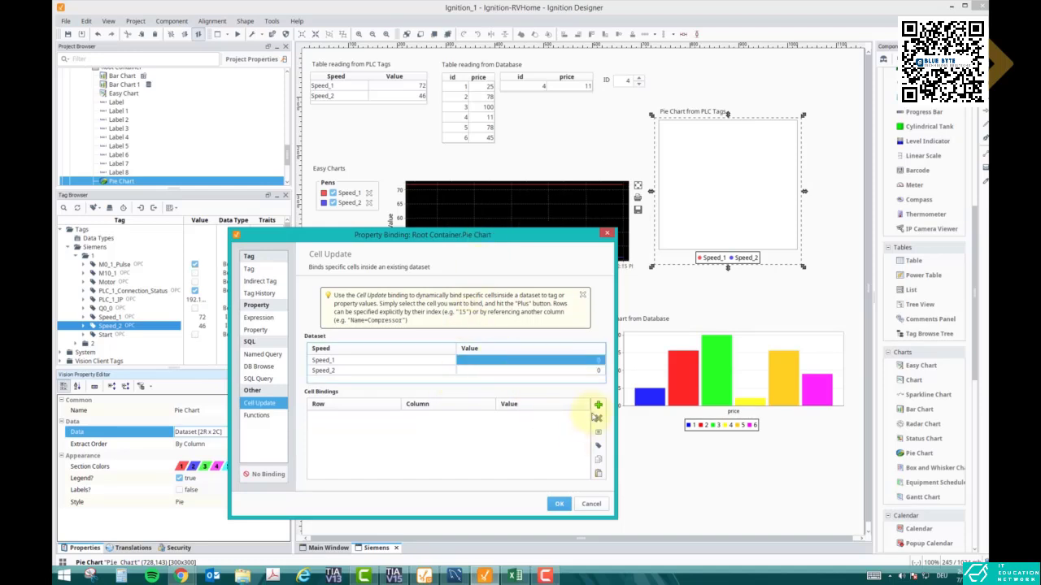
pyautogui.click(598, 405)
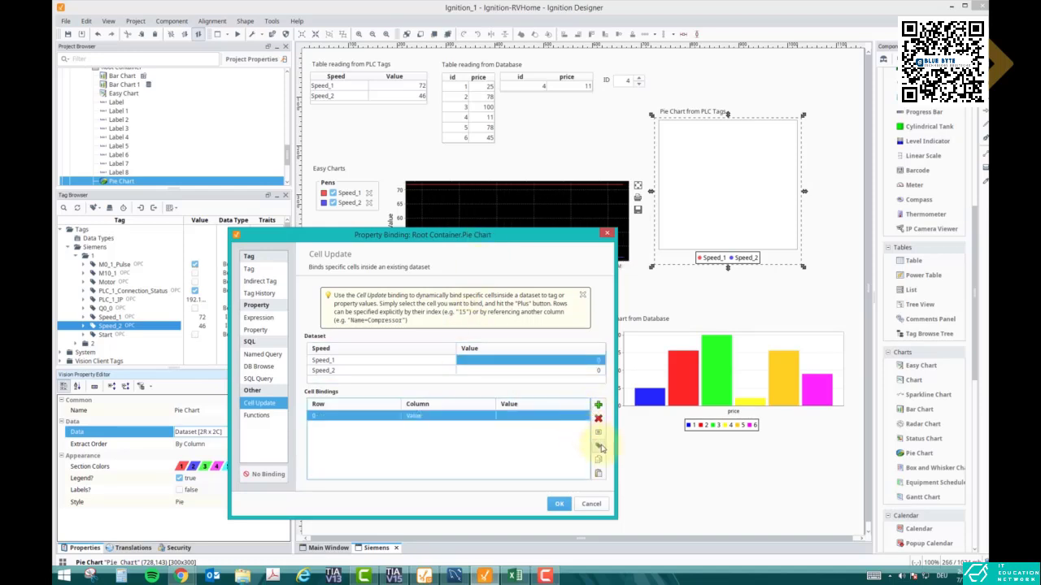
pyautogui.click(598, 446)
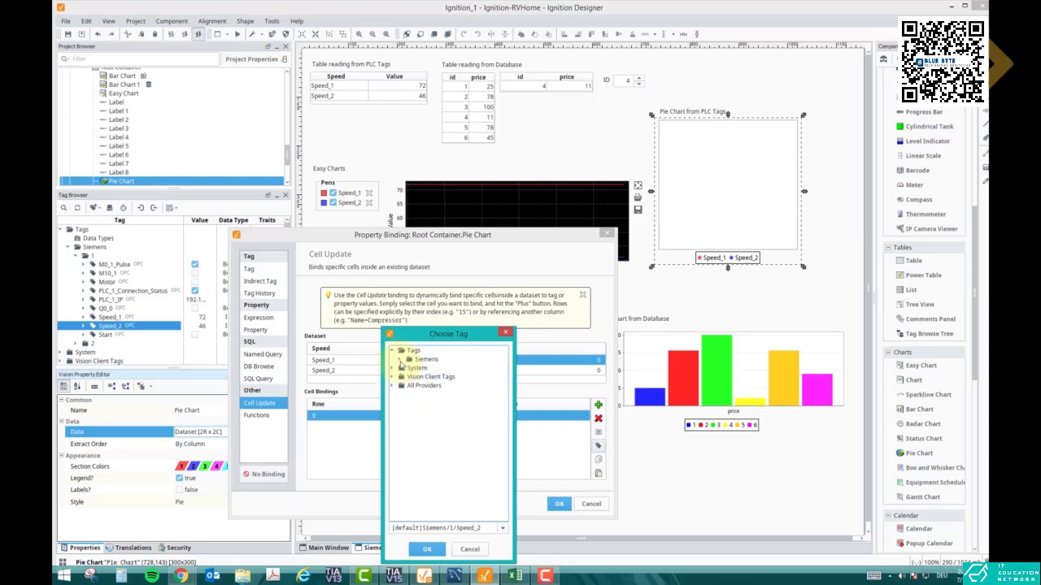
pyautogui.click(400, 358)
pyautogui.click(409, 367)
pyautogui.click(439, 429)
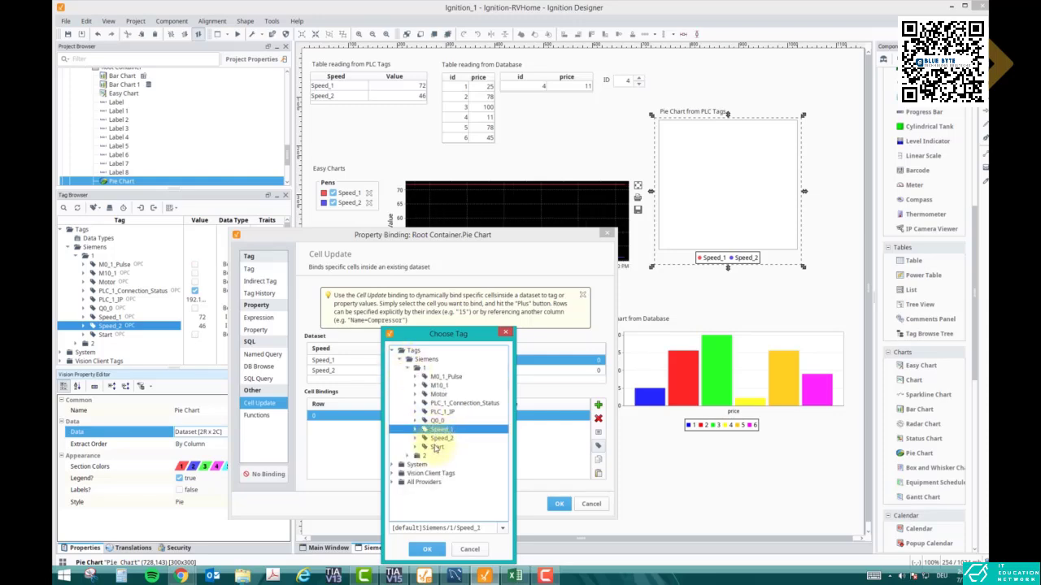
pyautogui.click(427, 549)
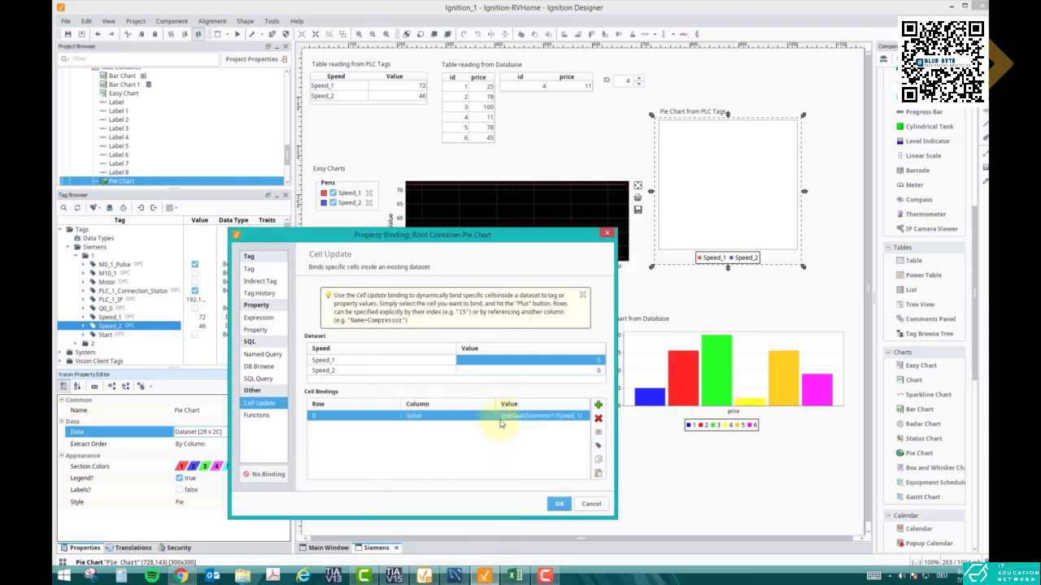
# Add a cell binding for the Speed_2 row's Value, link it to the tag Siemens/1/Speed_2 and apply the Cell Update binding
pyautogui.click(598, 404)
pyautogui.click(599, 446)
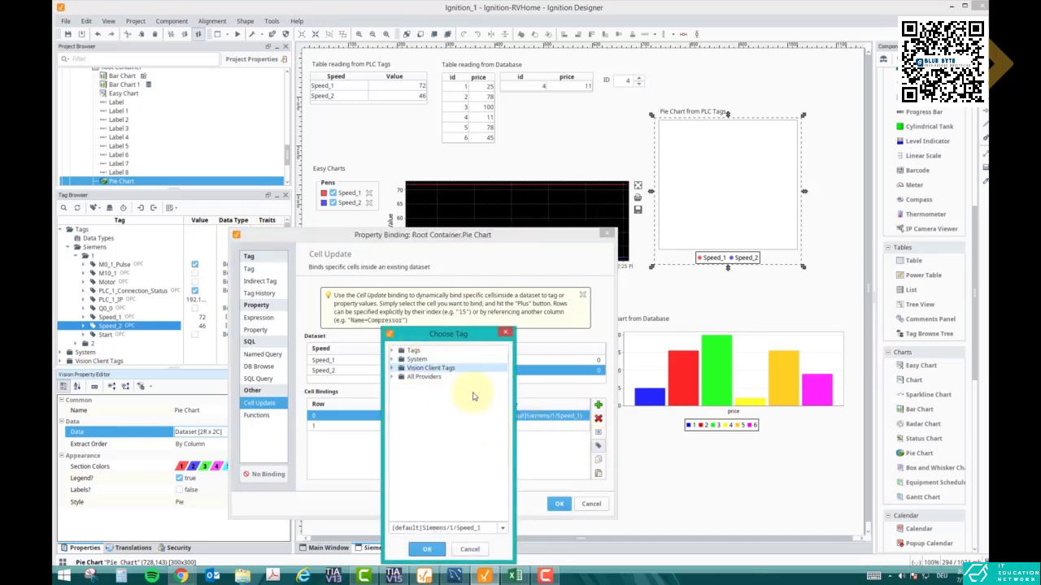
pyautogui.click(469, 549)
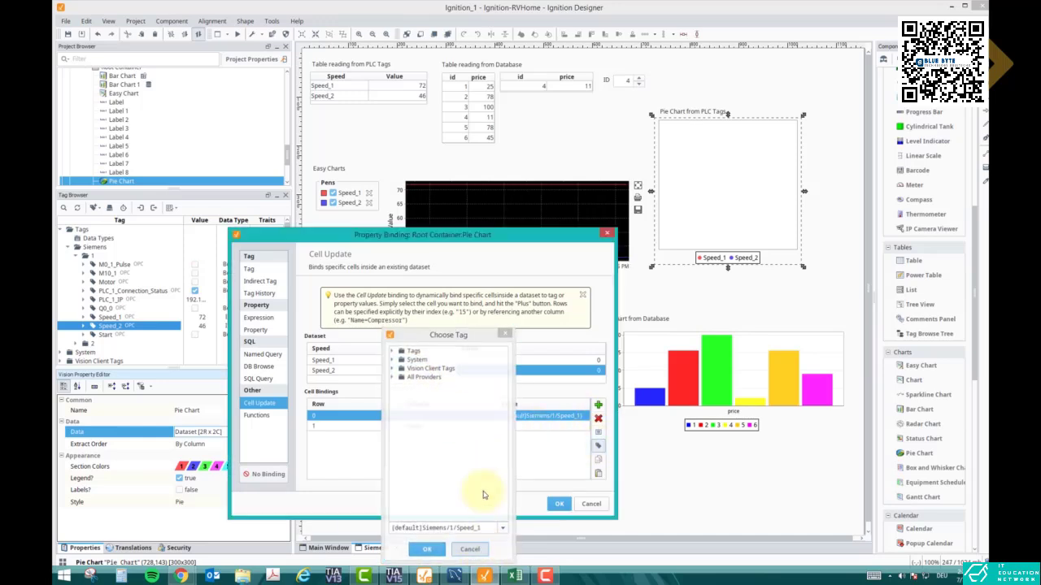
pyautogui.click(598, 447)
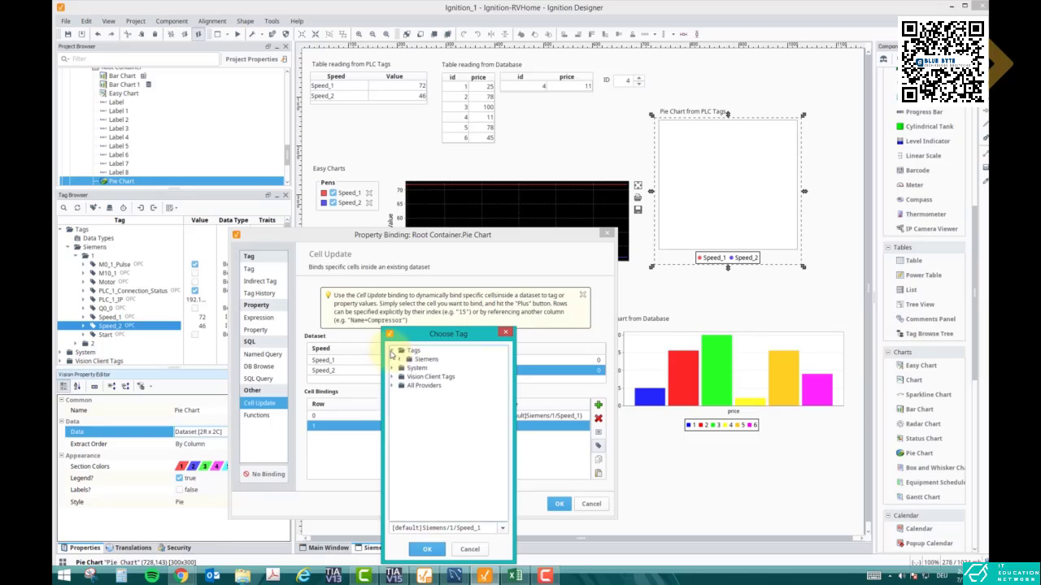
pyautogui.click(401, 359)
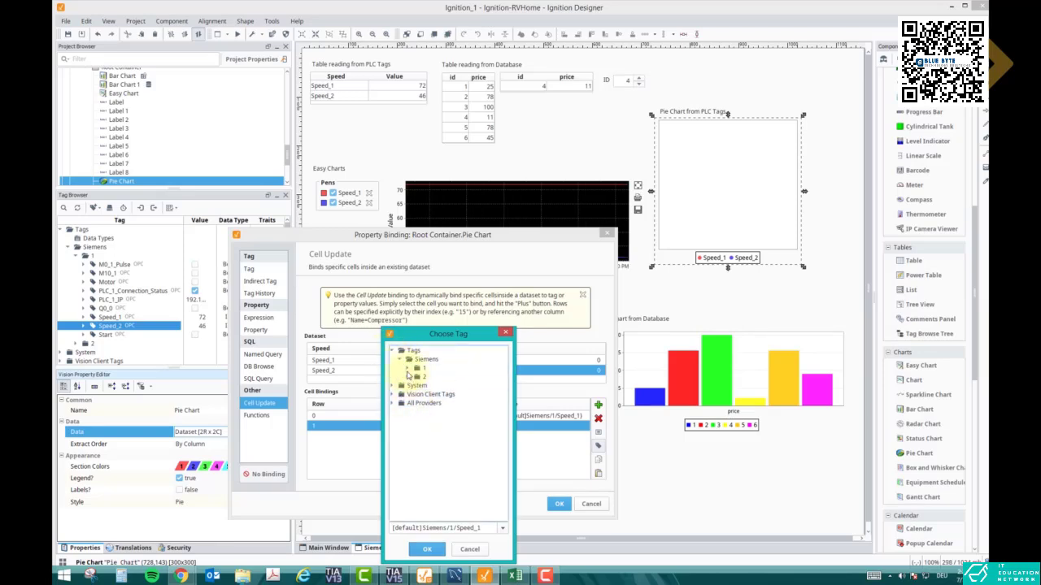
pyautogui.click(409, 368)
pyautogui.click(441, 438)
pyautogui.click(427, 548)
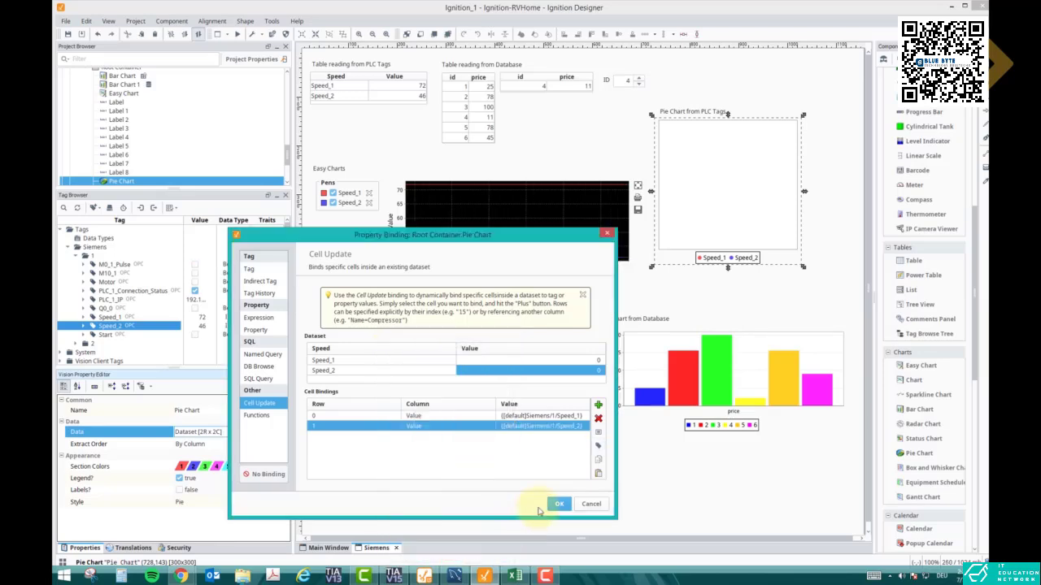
pyautogui.click(559, 505)
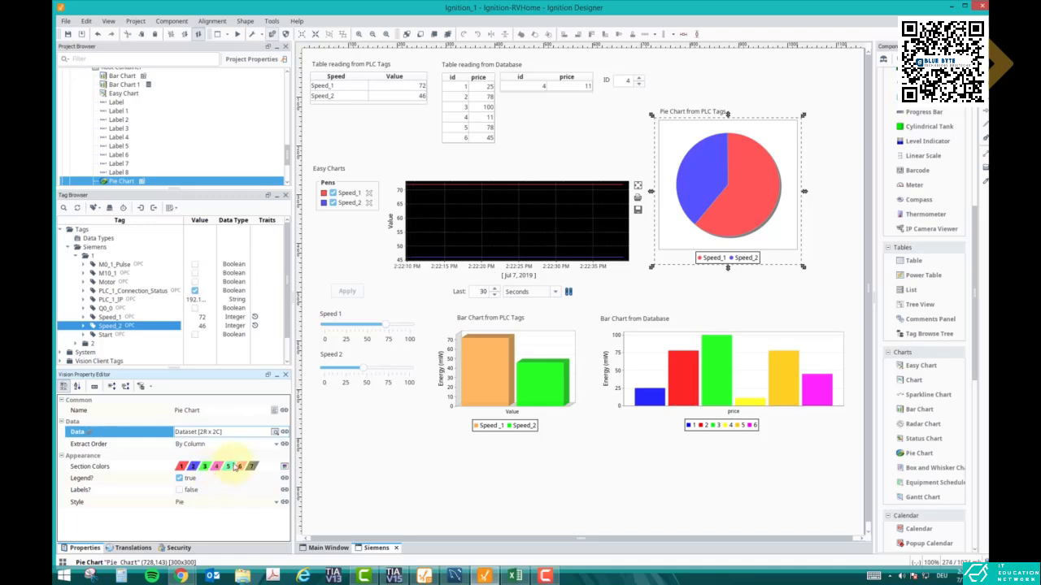
# Turn on the pie chart's labels in the 3D Pie style and enlarge the chart to about 346 x 321
pyautogui.click(179, 491)
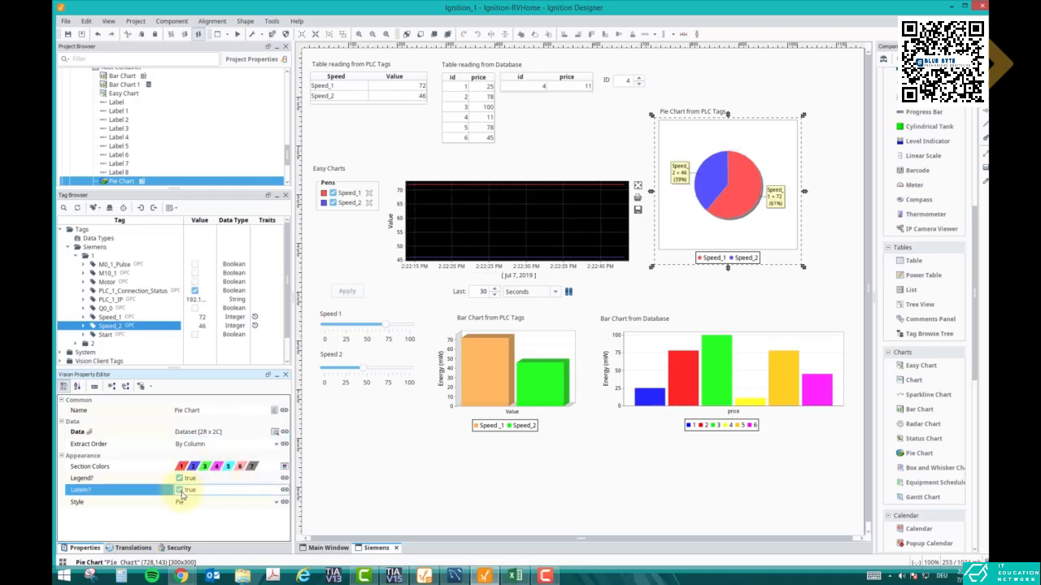
pyautogui.click(191, 502)
pyautogui.click(228, 525)
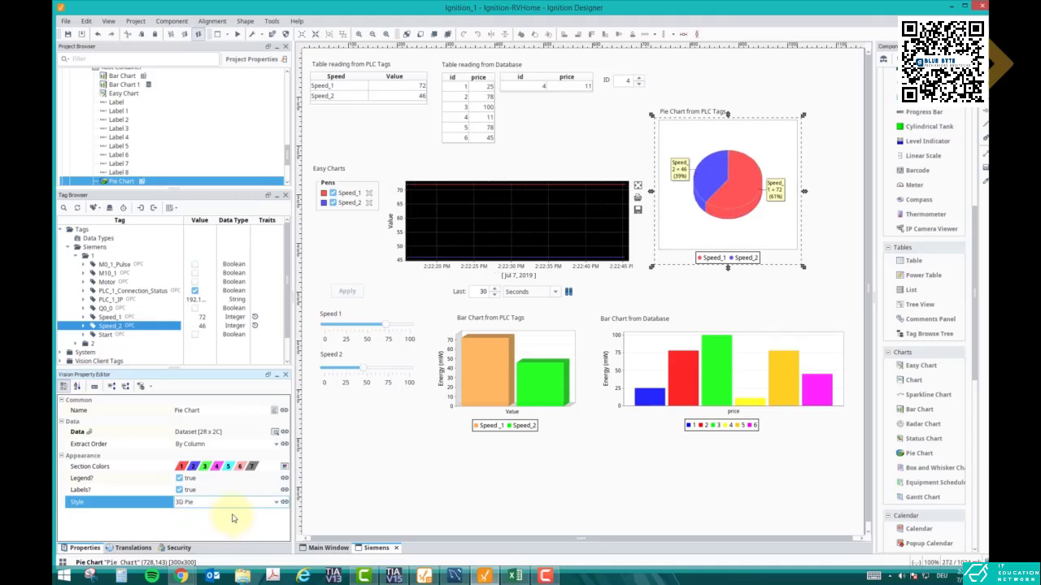
pyautogui.click(237, 506)
pyautogui.click(224, 534)
pyautogui.click(236, 506)
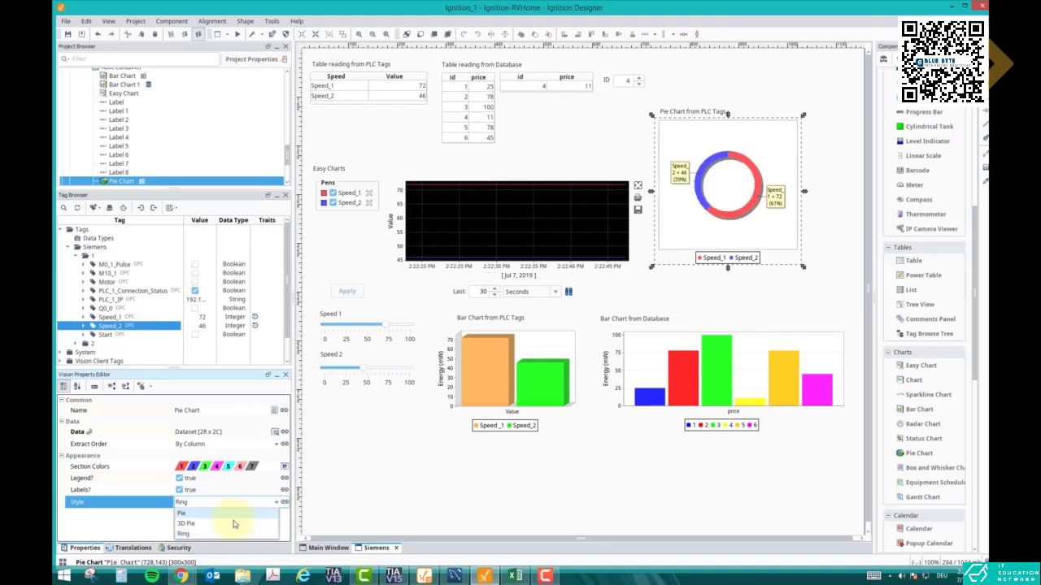
pyautogui.click(232, 524)
pyautogui.moveTo(803, 266); pyautogui.dragTo(826, 277)
# Preview the window and move the PLC Speed 1 slider to about 86 and PLC Speed 2 to about 63
pyautogui.click(236, 36)
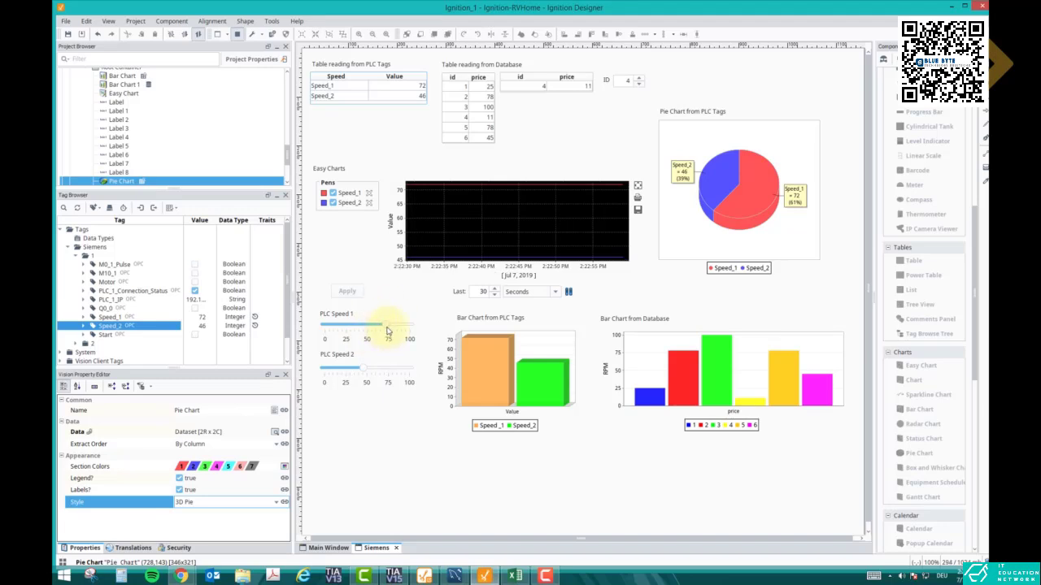
pyautogui.moveTo(397, 329); pyautogui.dragTo(402, 328)
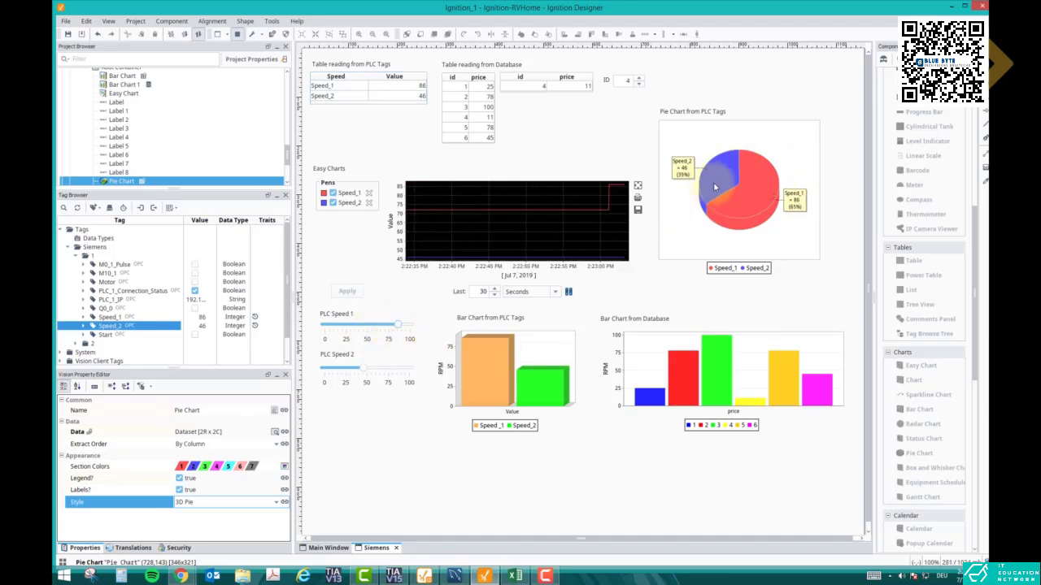
pyautogui.moveTo(360, 383); pyautogui.dragTo(374, 373)
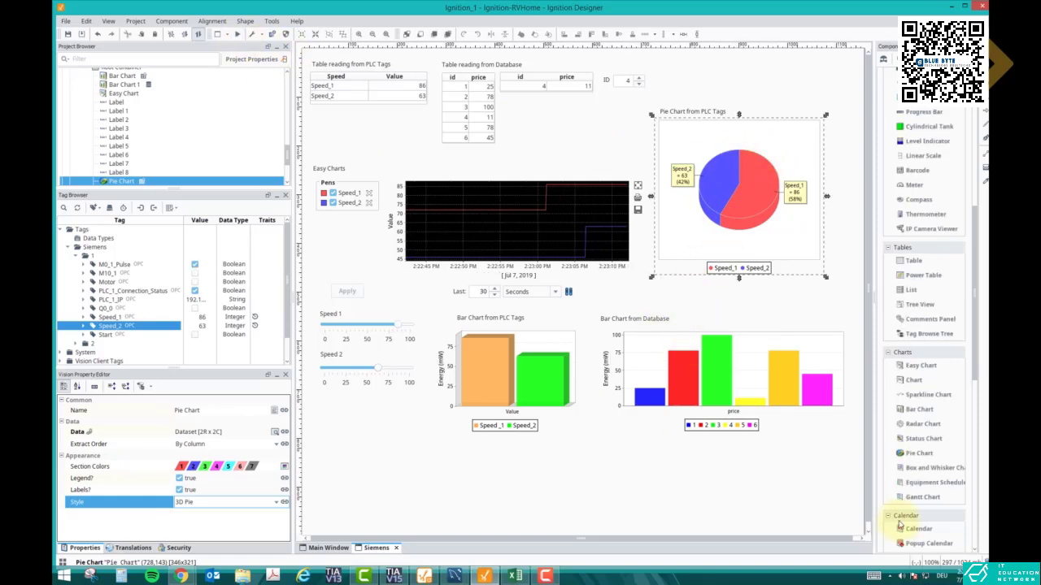
# Leave the preview and move the database bar chart and its label to the free area beneath the sliders and PLC bar chart
pyautogui.scroll(-1, 860, 414)
pyautogui.click(760, 370)
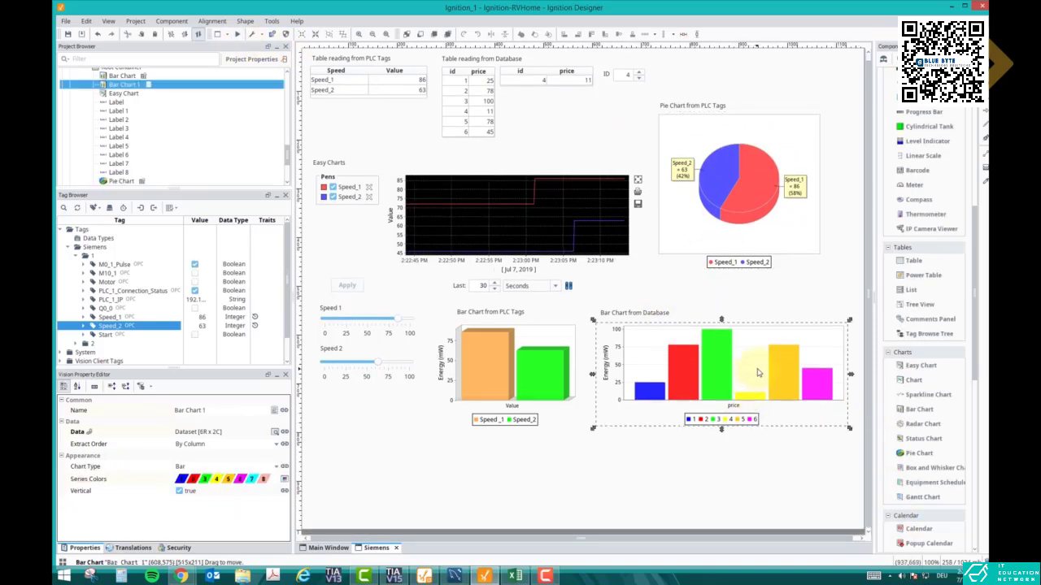
pyautogui.scroll(-1, 671, 506)
pyautogui.click(594, 521)
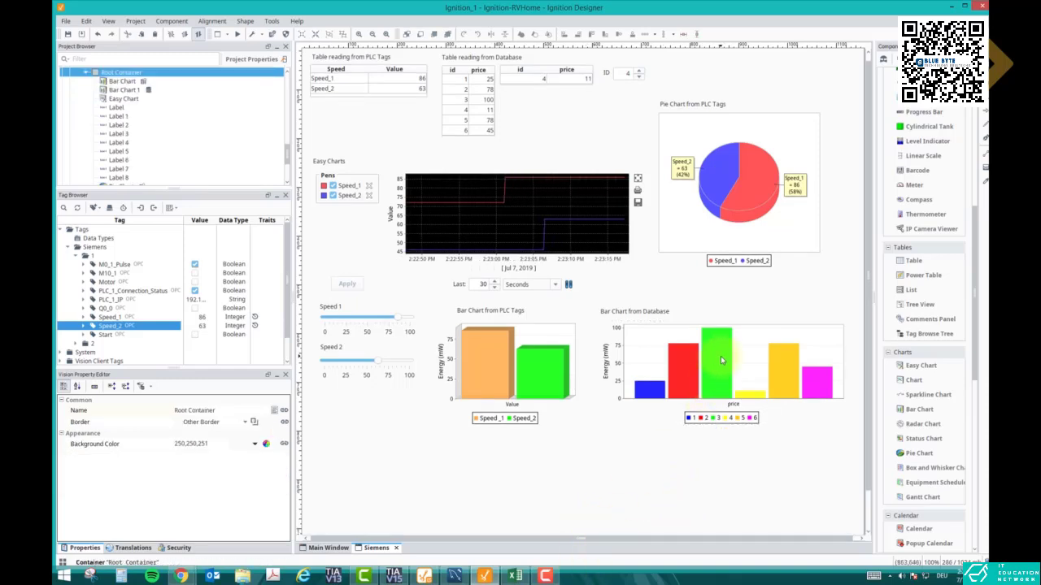
pyautogui.moveTo(721, 356); pyautogui.dragTo(445, 483)
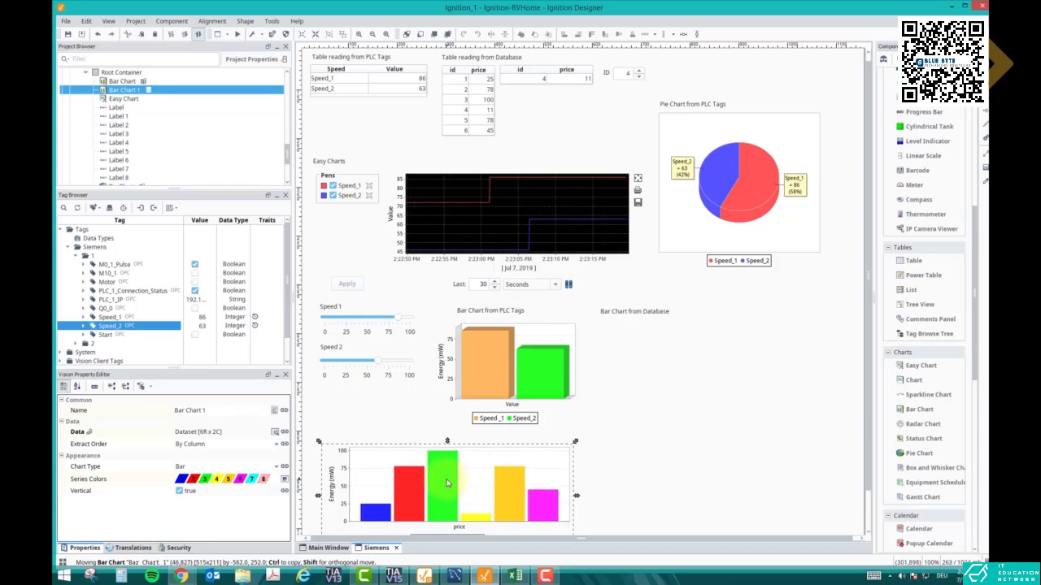
pyautogui.moveTo(639, 317); pyautogui.dragTo(362, 443)
pyautogui.click(606, 368)
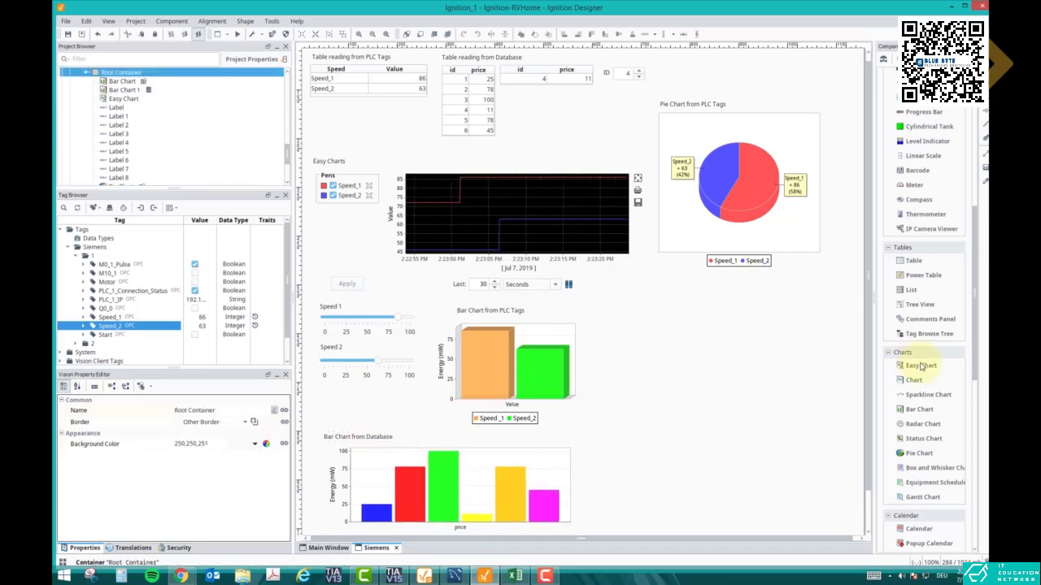
# Add a second pie chart of about 339 x 339 below the first one and turn on its labels
pyautogui.click(721, 351)
pyautogui.moveTo(759, 384); pyautogui.dragTo(701, 342)
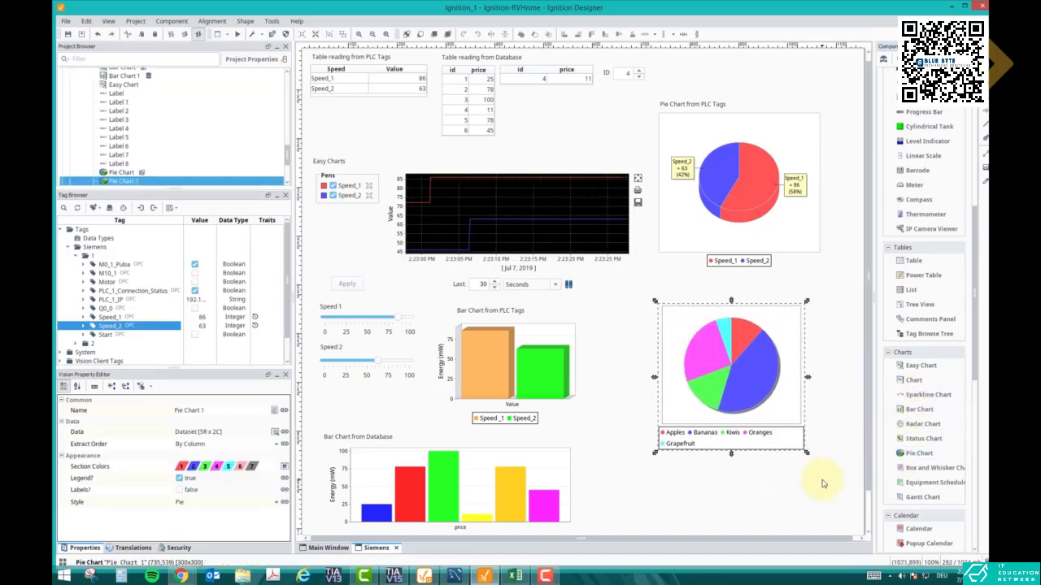
pyautogui.moveTo(807, 455); pyautogui.dragTo(825, 472)
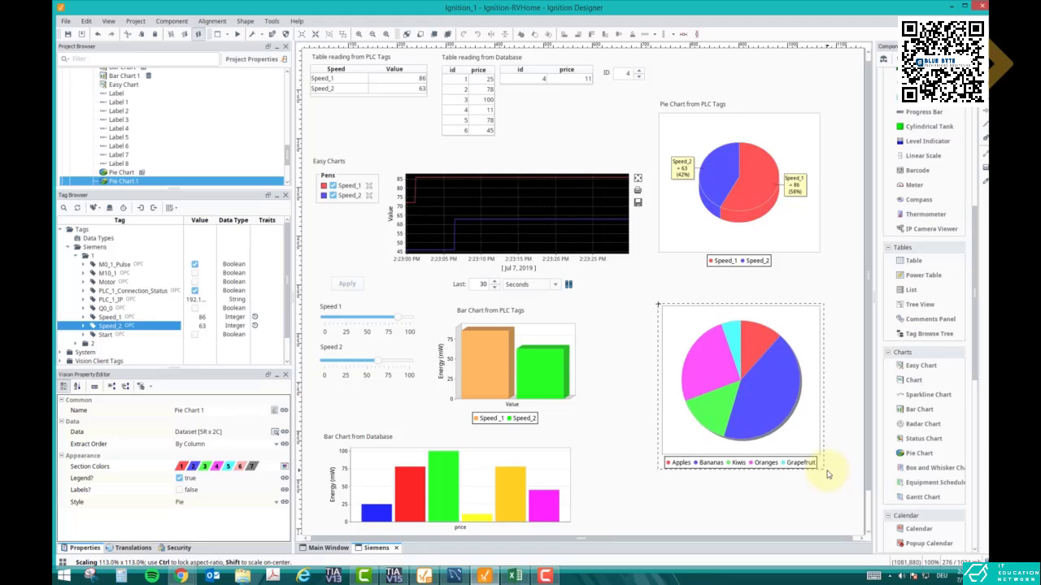
pyautogui.click(179, 489)
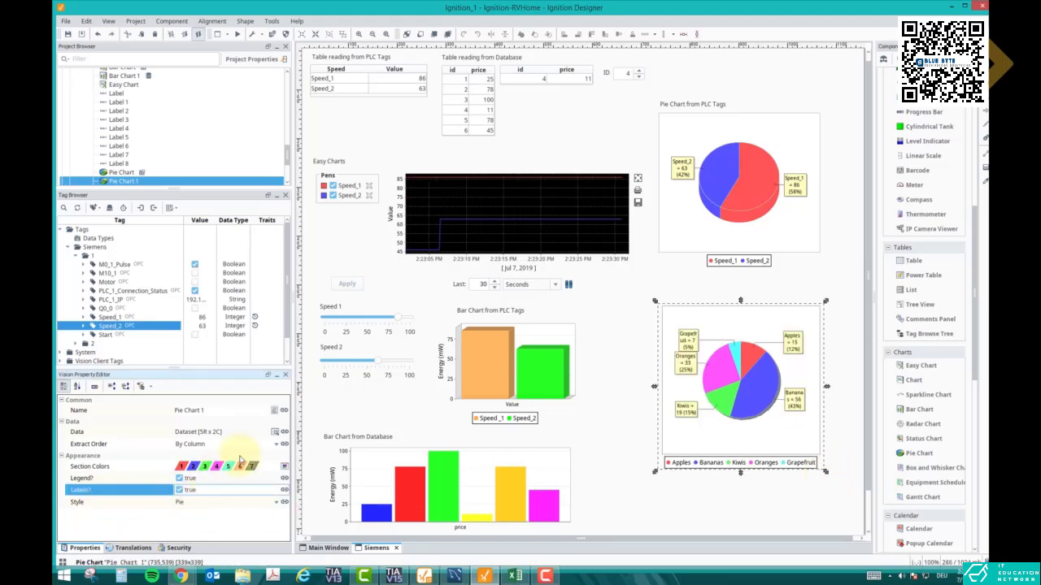
# Start an SQL Query binding on the second pie chart's Data with connection Database_CAC and a polling rate of 1 second
pyautogui.click(275, 432)
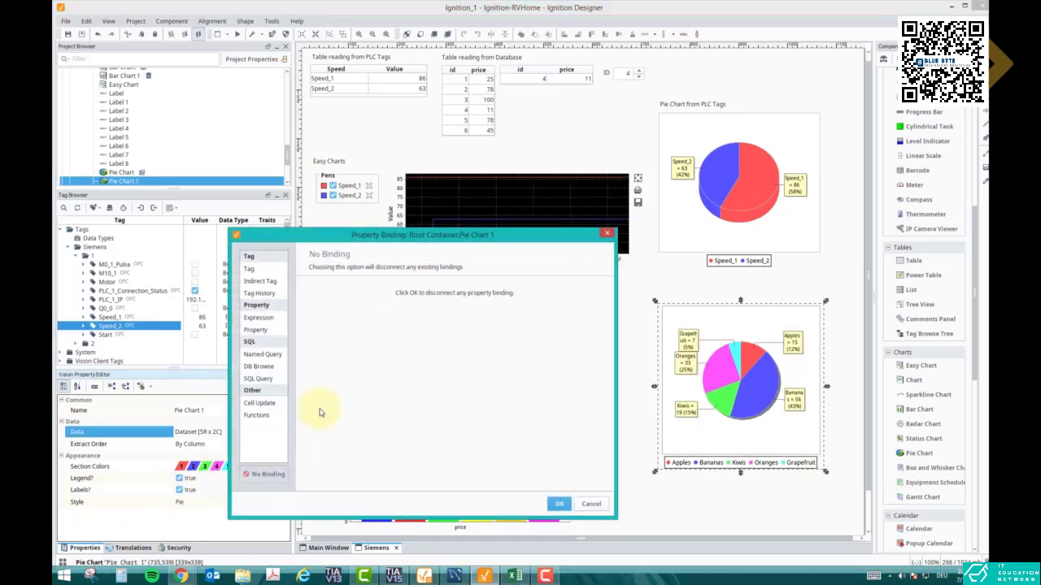
pyautogui.click(264, 381)
pyautogui.click(344, 439)
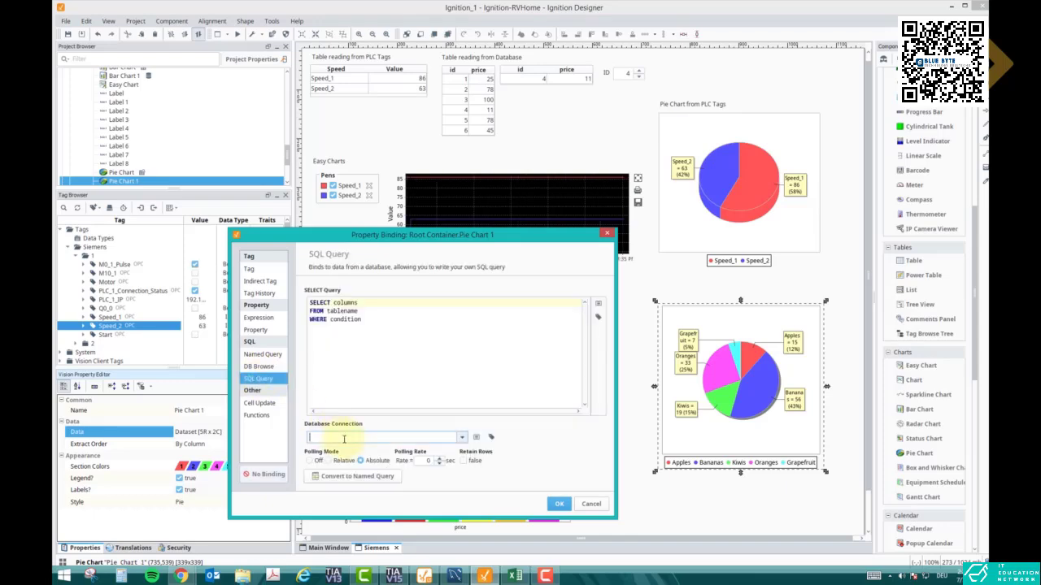
pyautogui.click(462, 439)
pyautogui.click(441, 466)
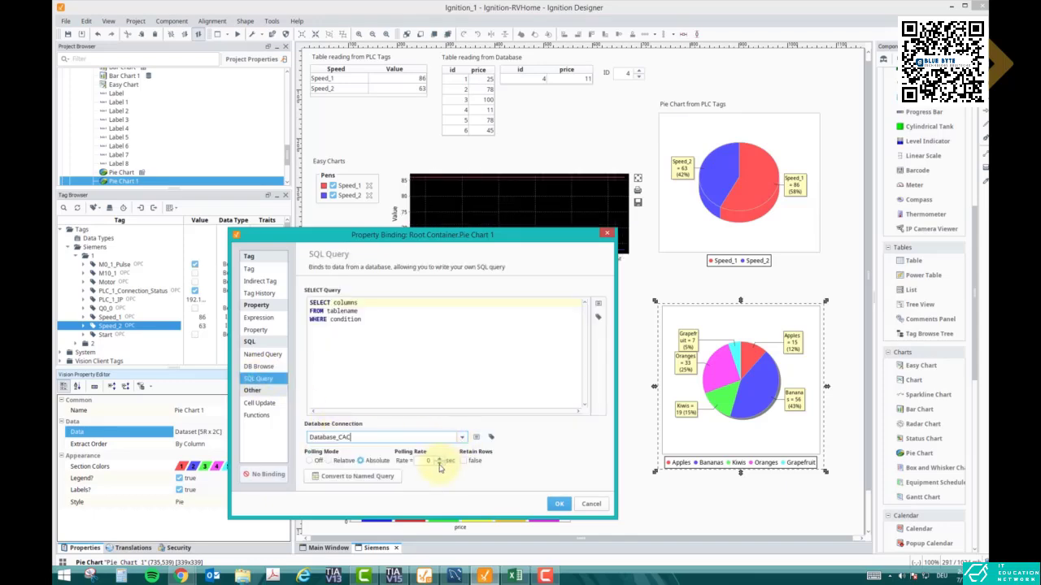
pyautogui.click(439, 460)
pyautogui.click(440, 460)
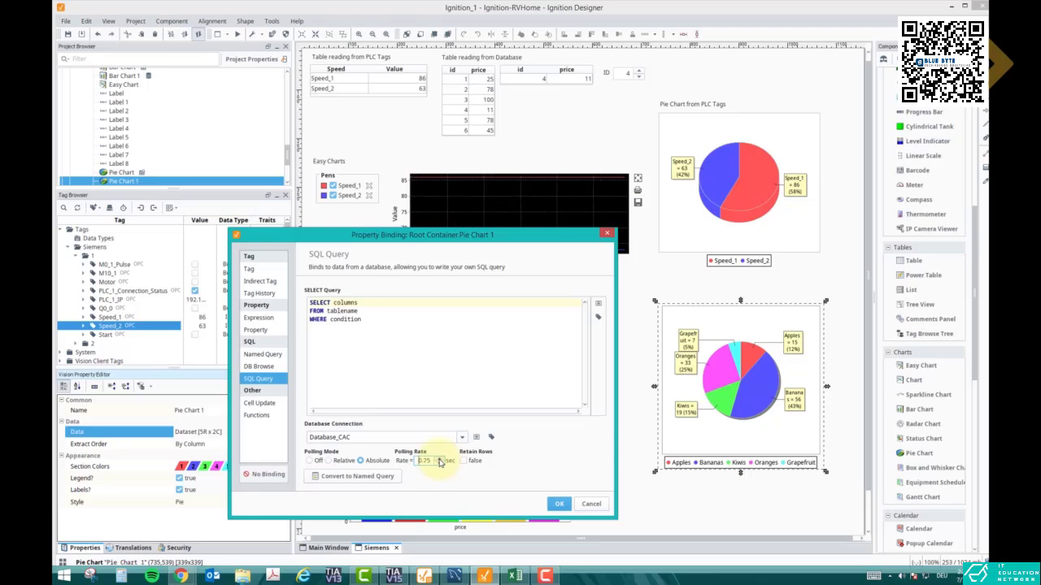
# Replace the query template with a SELECT * query on the sys test table and apply the binding
pyautogui.click(383, 318)
pyautogui.hotkey('ctrl', 'a')
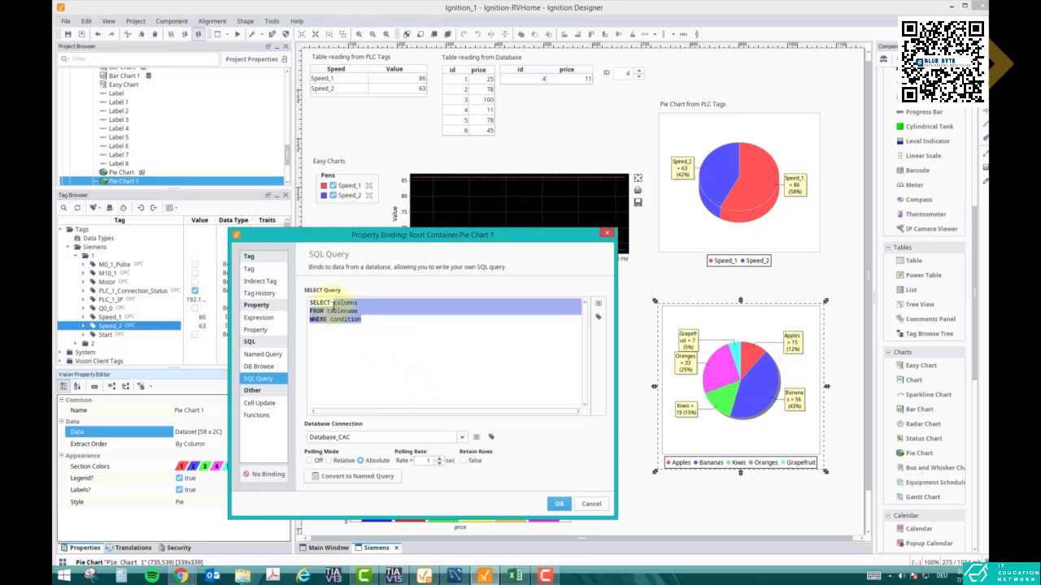
pyautogui.write('SELECT * f')
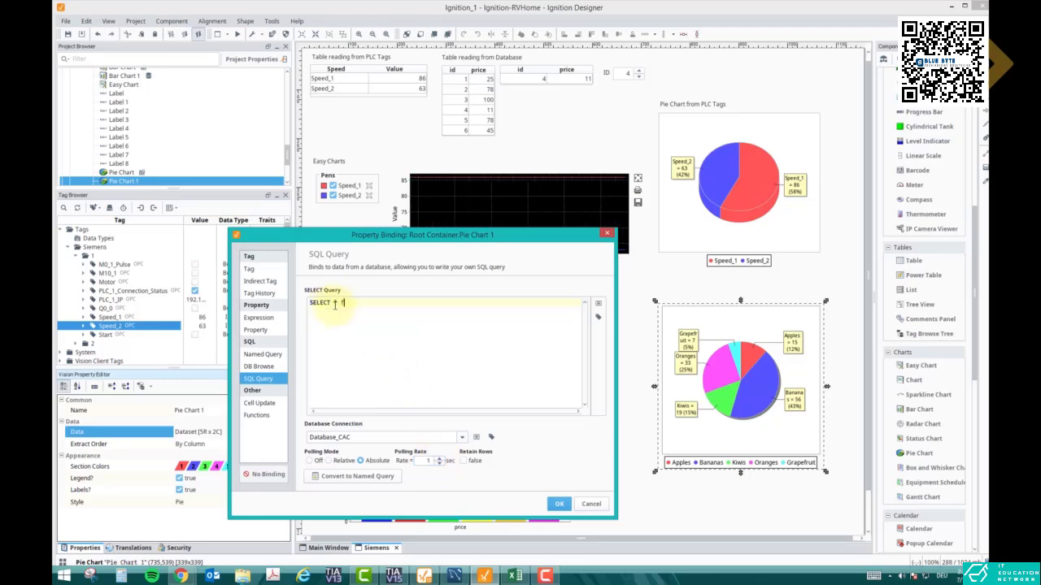
pyautogui.write('rom sys.test')
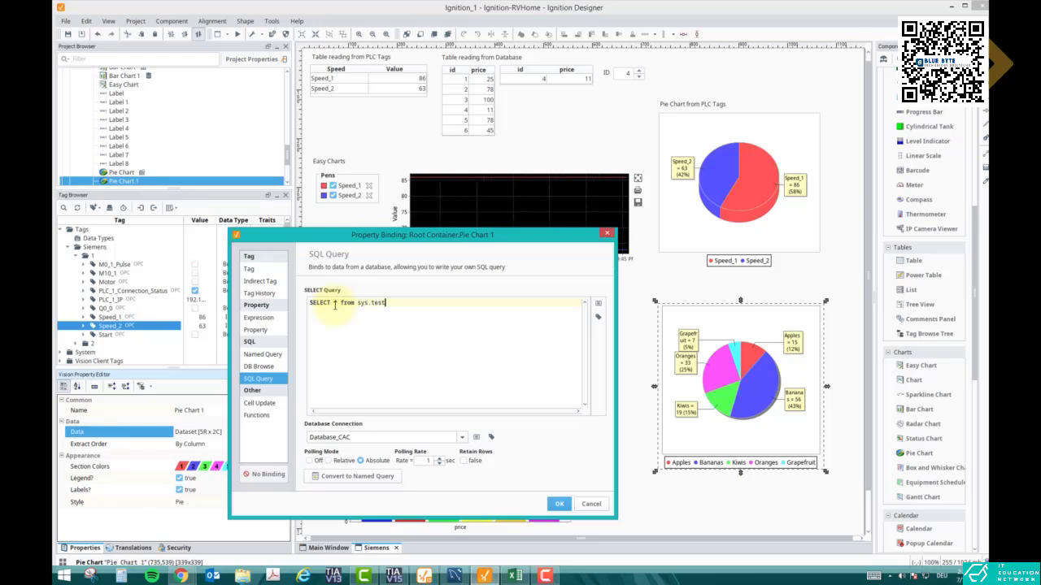
pyautogui.click(559, 504)
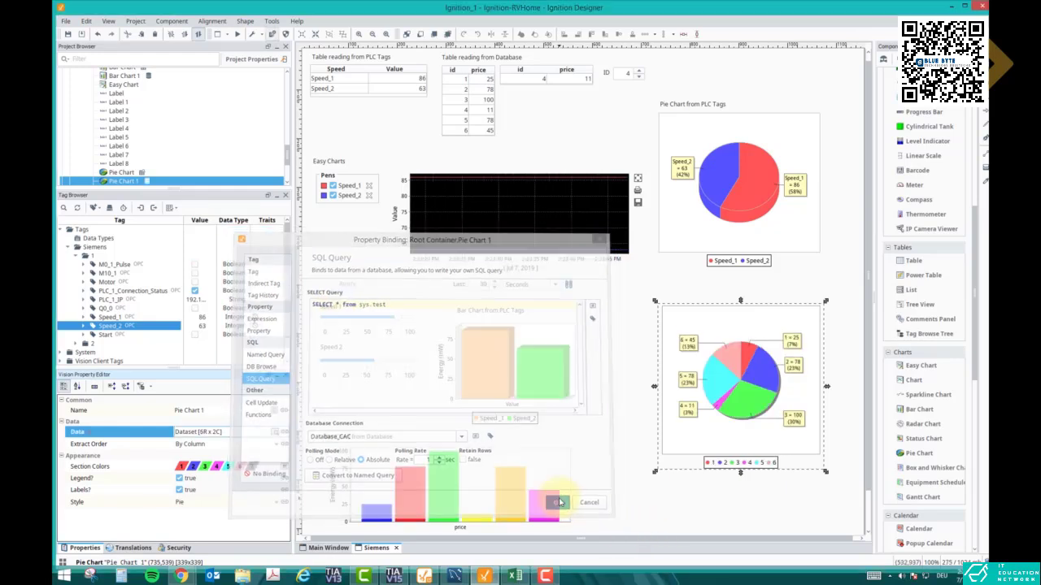
# In the second pie chart's section colors, set Series 1 to dark blue and Series 2 to red
pyautogui.click(639, 419)
pyautogui.scroll(-1, 642, 415)
pyautogui.scroll(-1, 642, 415)
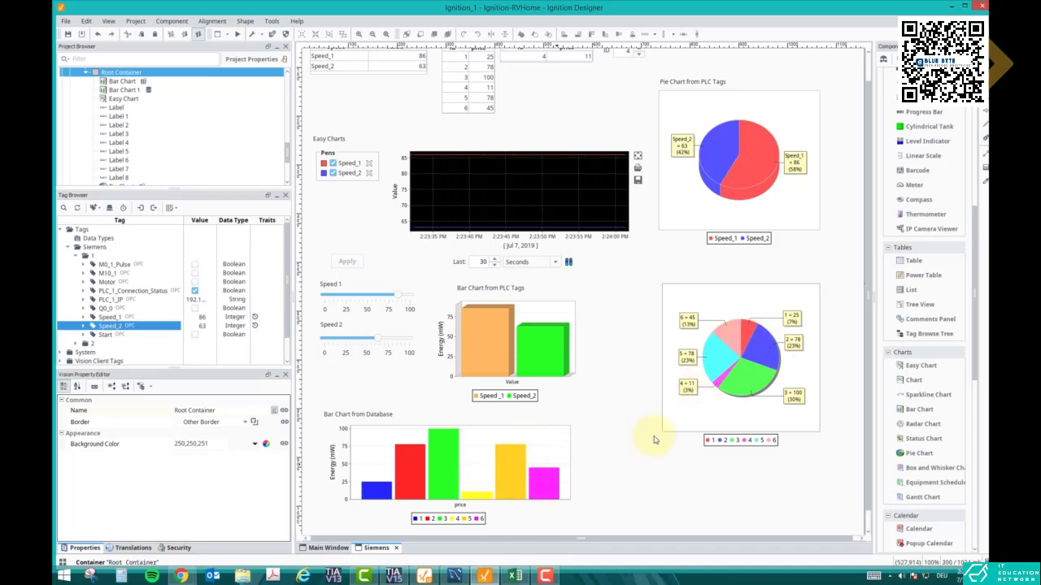
pyautogui.click(744, 392)
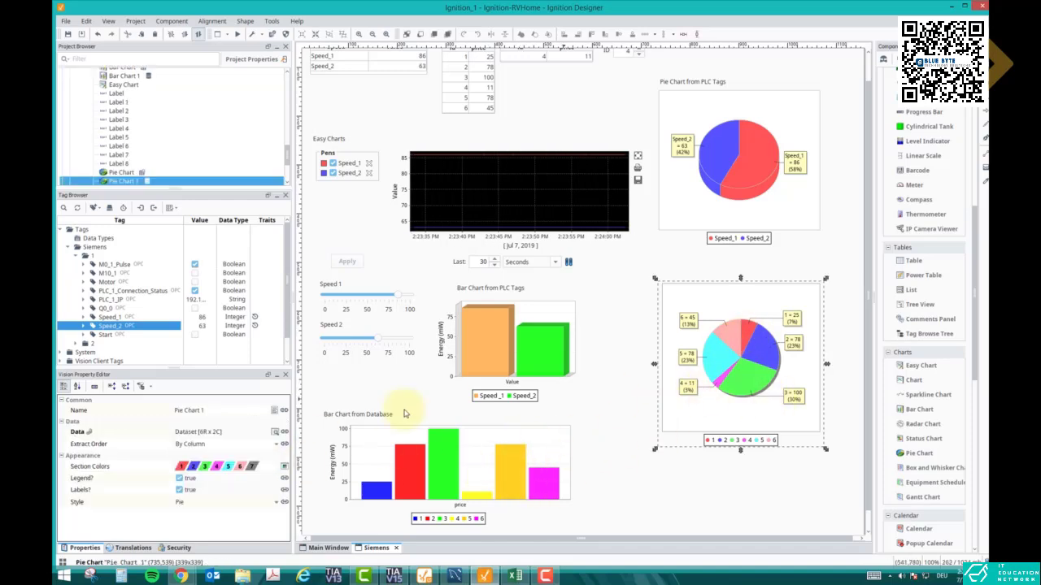
pyautogui.click(285, 466)
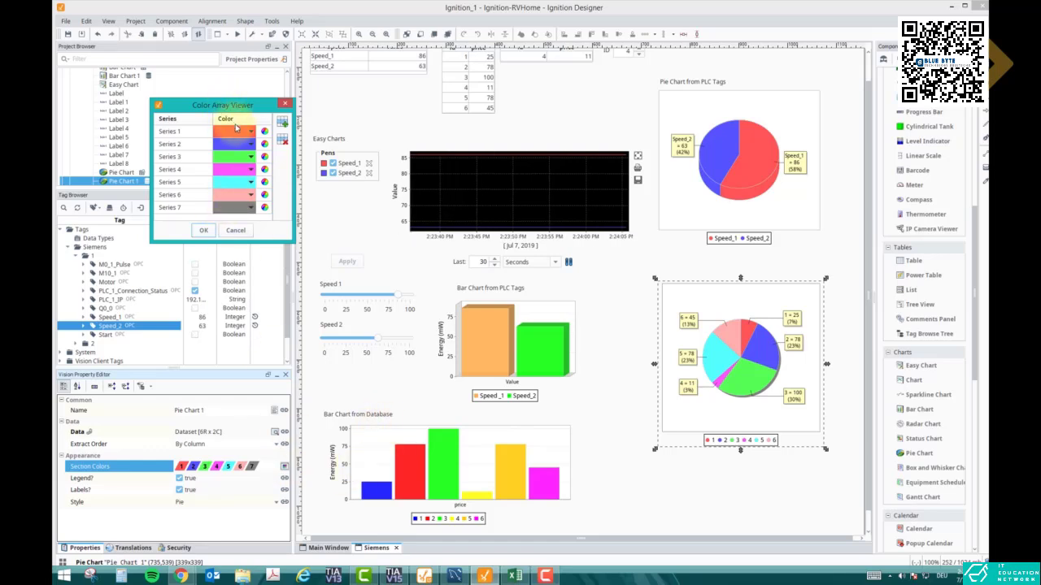
pyautogui.click(240, 131)
pyautogui.click(246, 190)
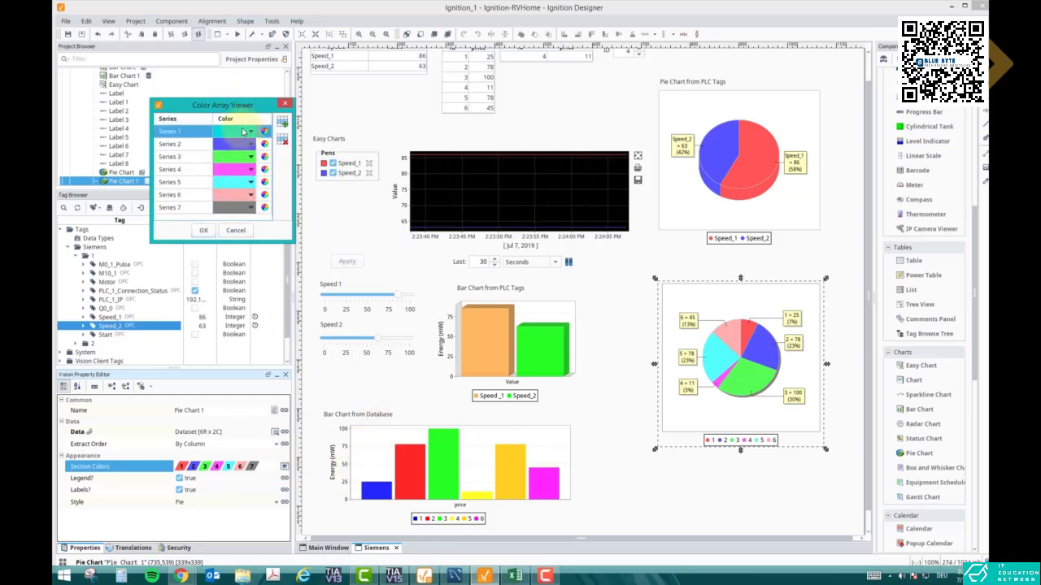
pyautogui.click(244, 132)
pyautogui.click(246, 202)
pyautogui.click(242, 144)
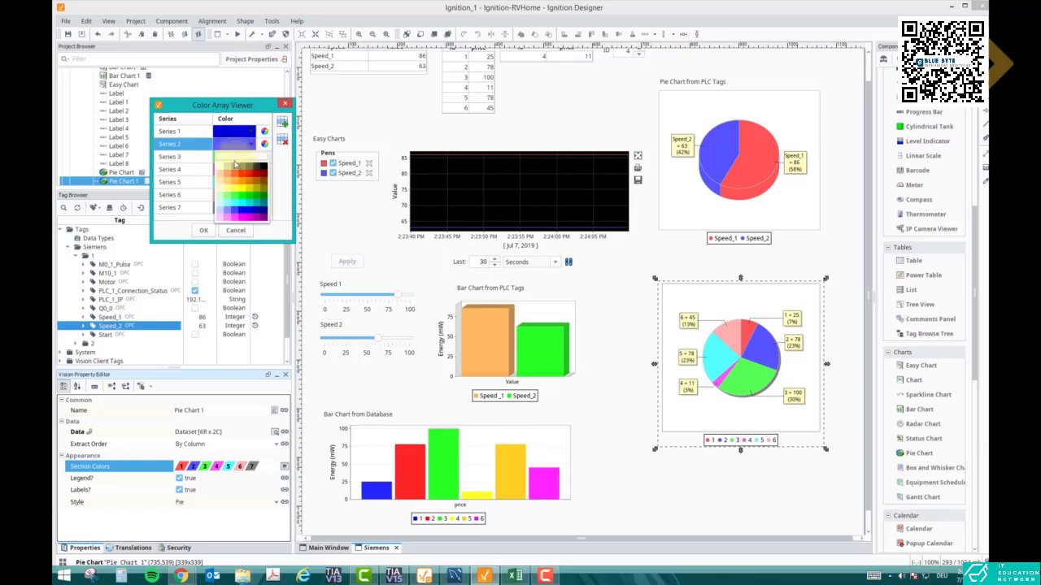
pyautogui.click(242, 173)
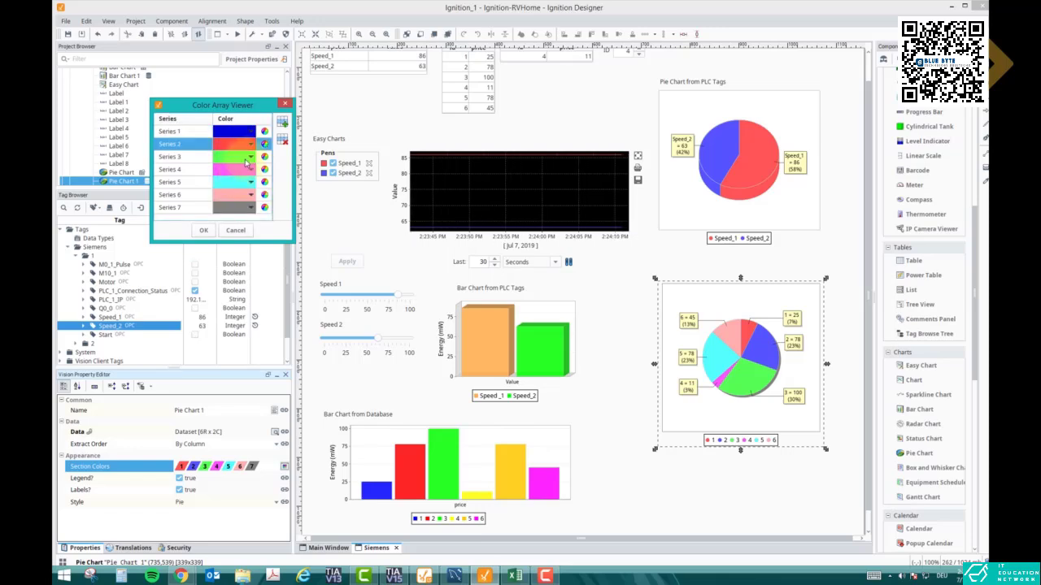
# Set the second pie chart's section colors to yellow for Series 4, orange for Series 5 and magenta for Series 6, and apply them
pyautogui.click(246, 170)
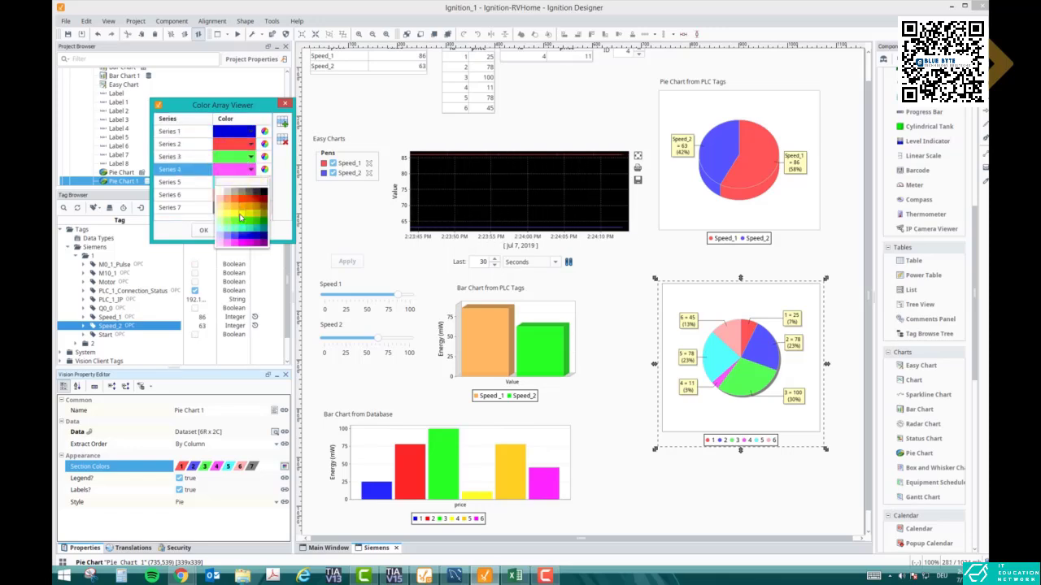
pyautogui.click(240, 210)
pyautogui.click(245, 182)
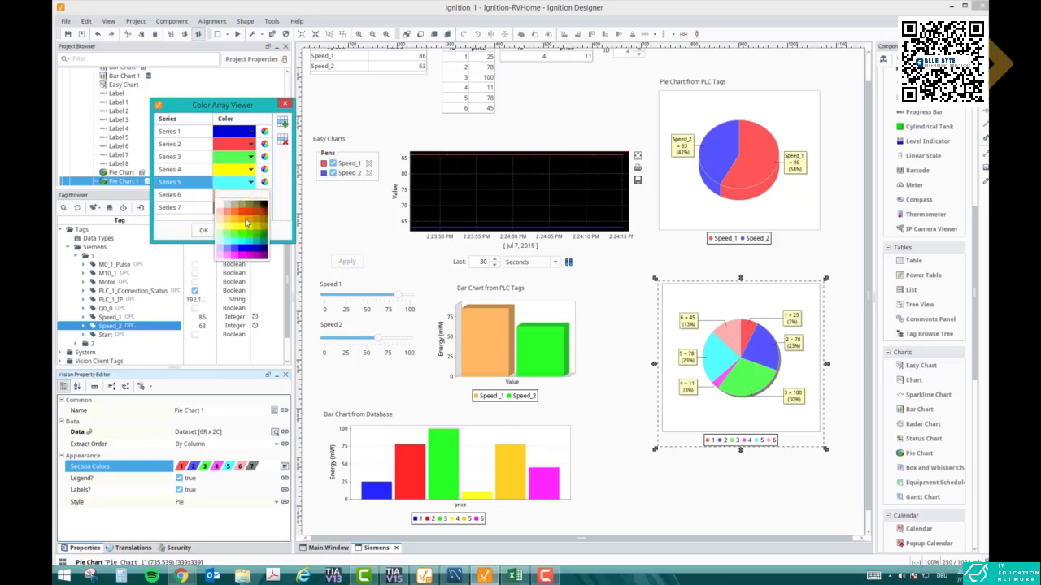
pyautogui.click(246, 222)
pyautogui.click(246, 195)
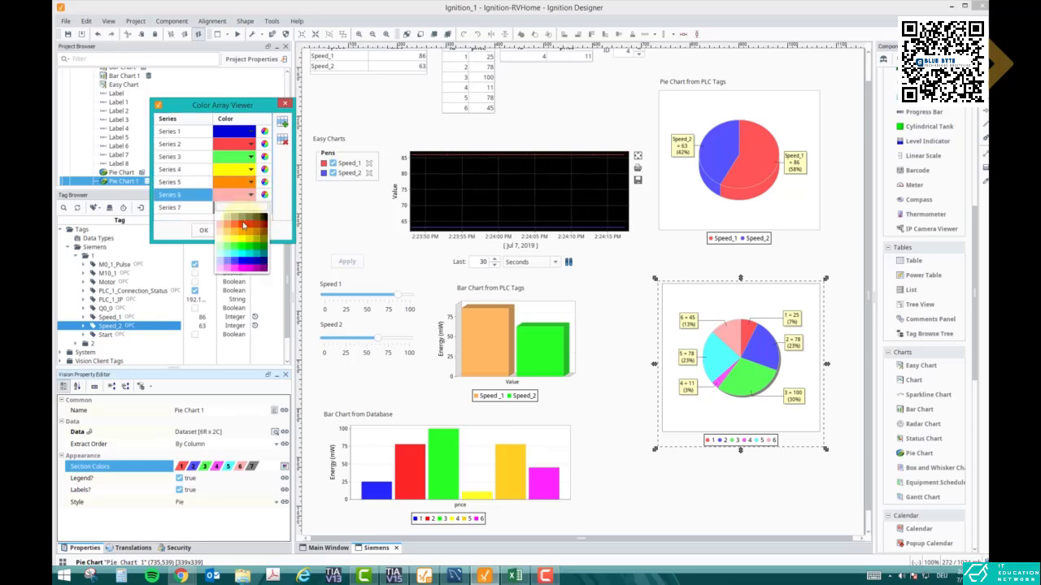
pyautogui.click(244, 268)
pyautogui.click(203, 230)
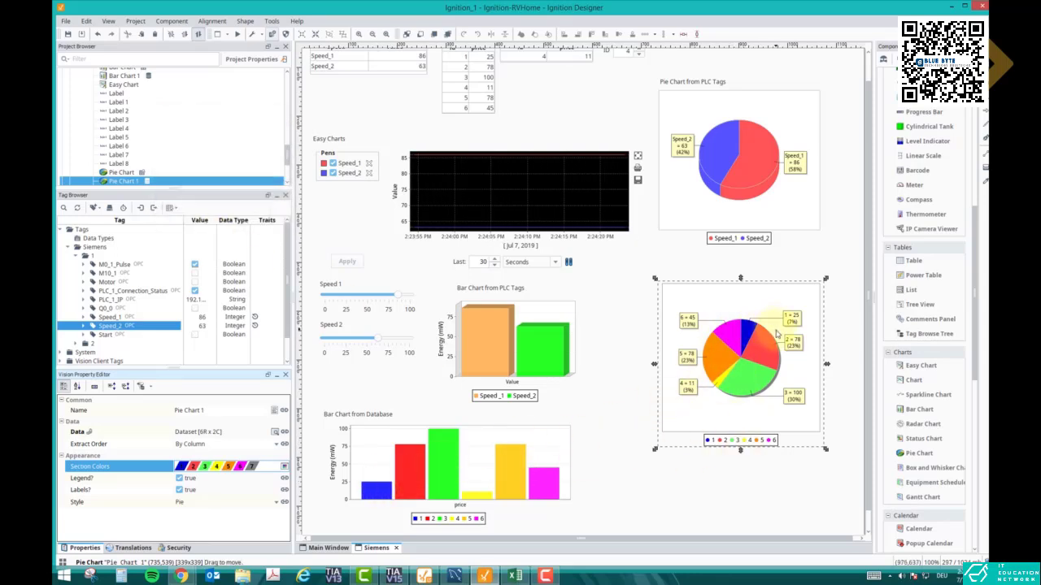
# Duplicate the "Pie Chart from PLC Tags" label and position the copy just above the second pie chart
pyautogui.click(675, 81)
pyautogui.hotkey('ctrl', 'v')
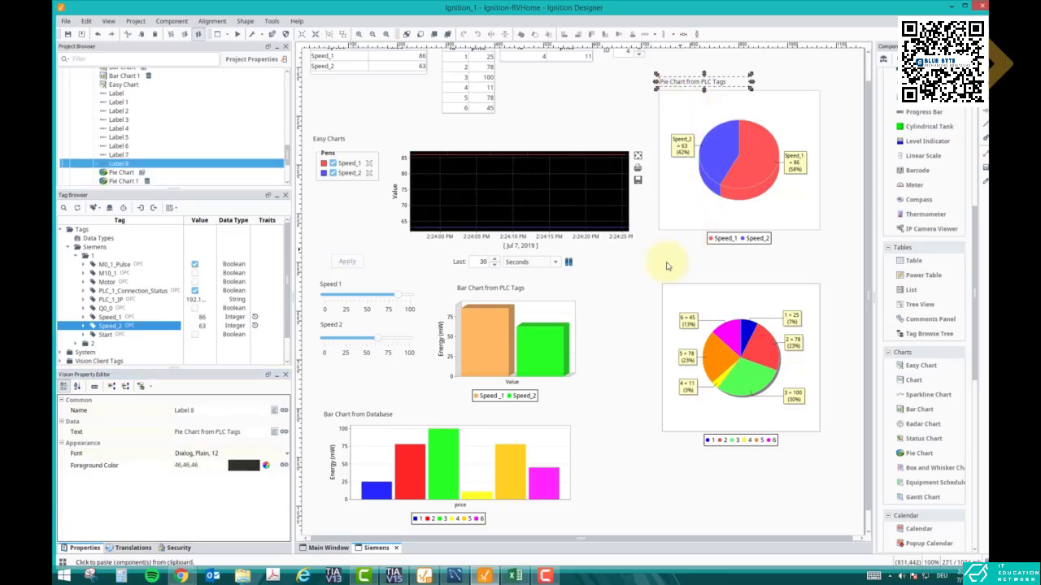
pyautogui.click(674, 276)
pyautogui.moveTo(679, 279); pyautogui.dragTo(672, 281)
# Change the copied label's text to "Pie Chart from Database"
pyautogui.doubleClick(692, 274)
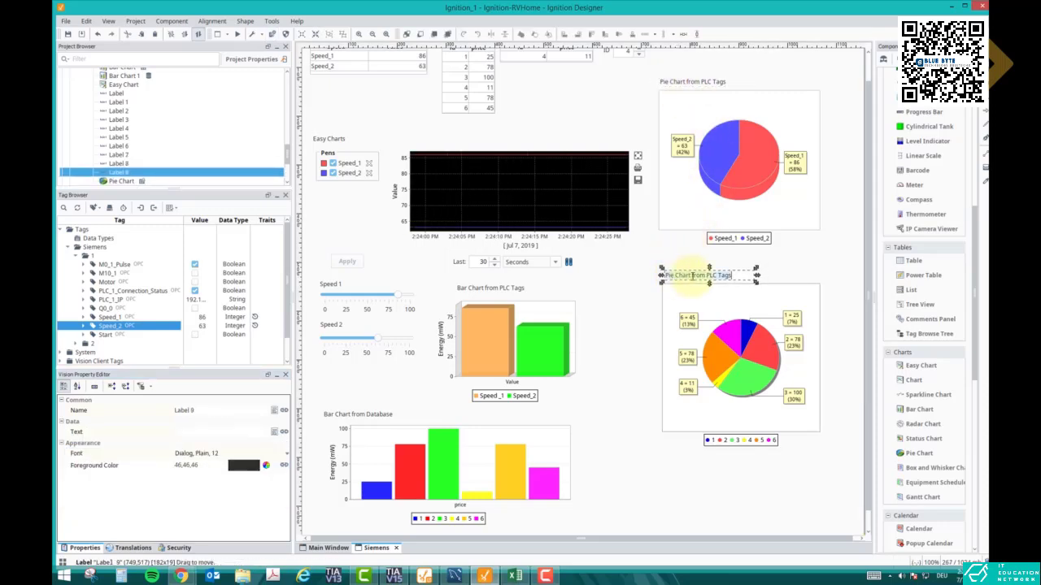
pyautogui.write('D')
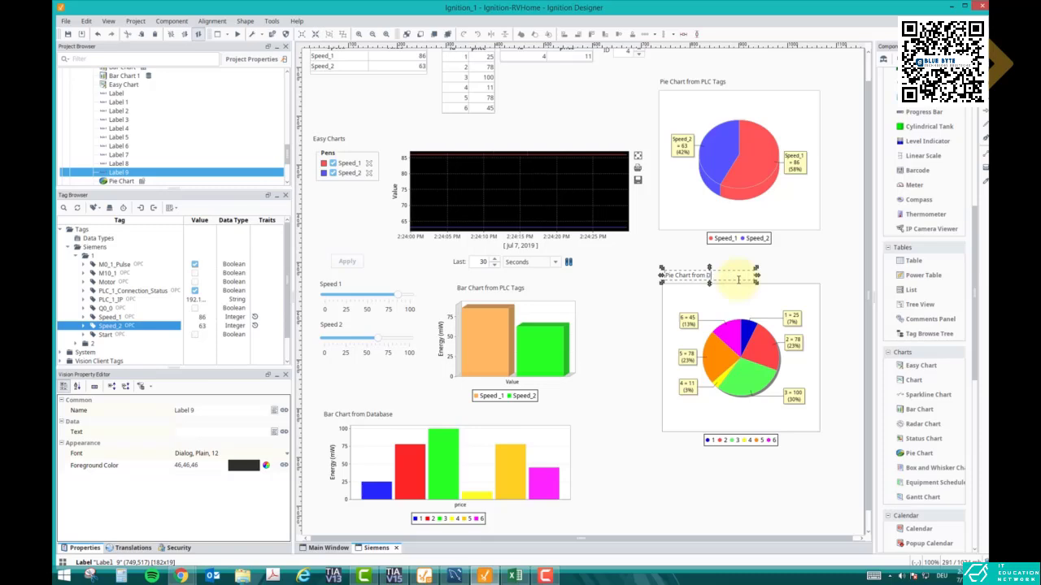
pyautogui.write('atabase')
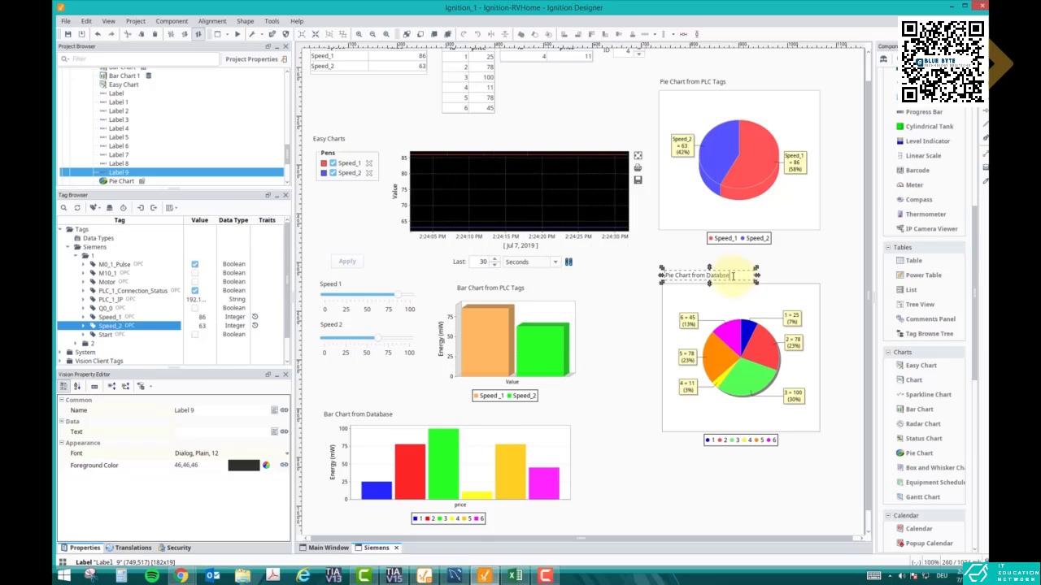
pyautogui.click(775, 271)
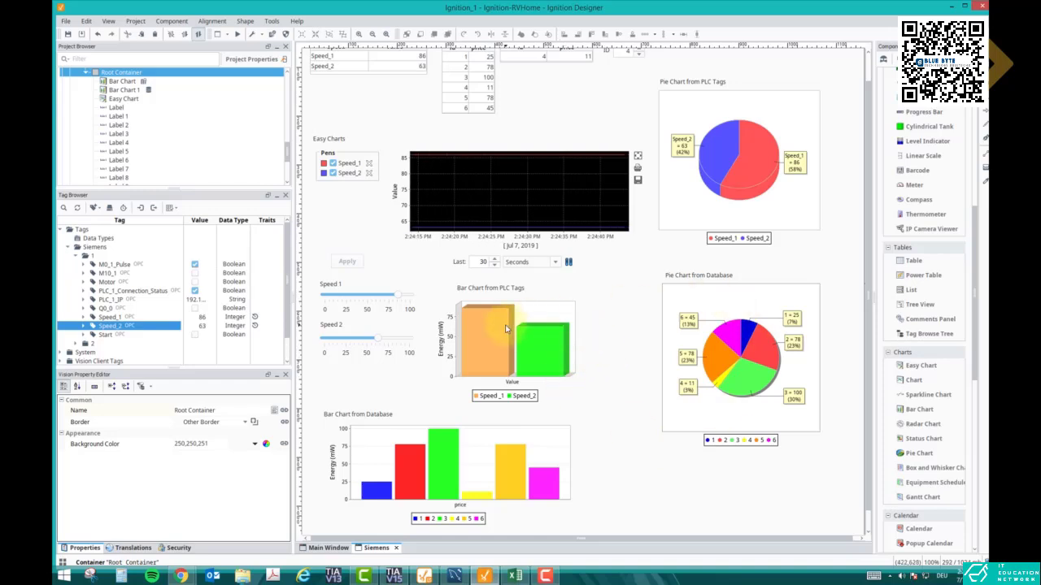
pyautogui.click(495, 216)
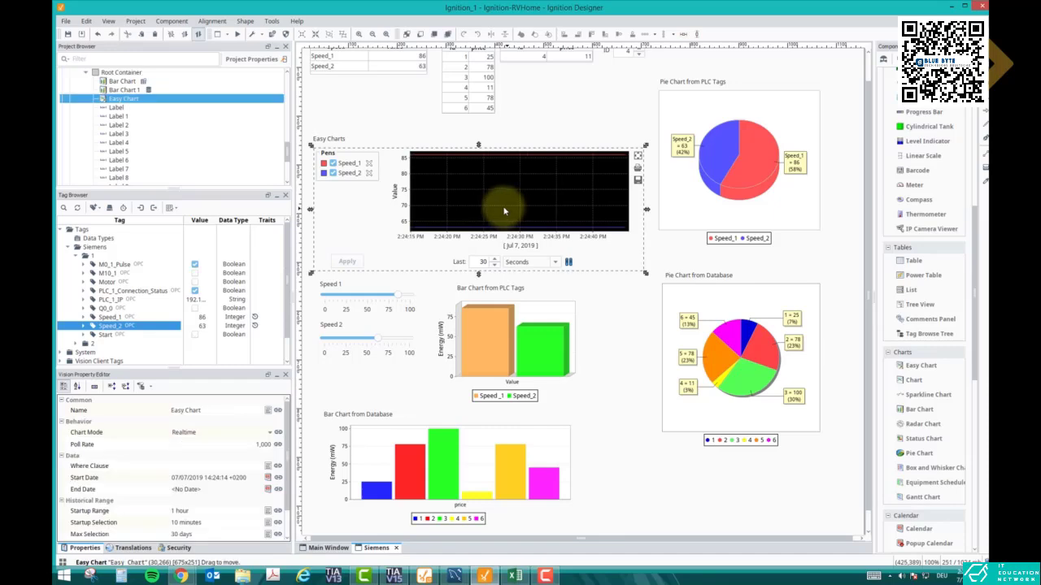
pyautogui.click(502, 325)
pyautogui.click(698, 209)
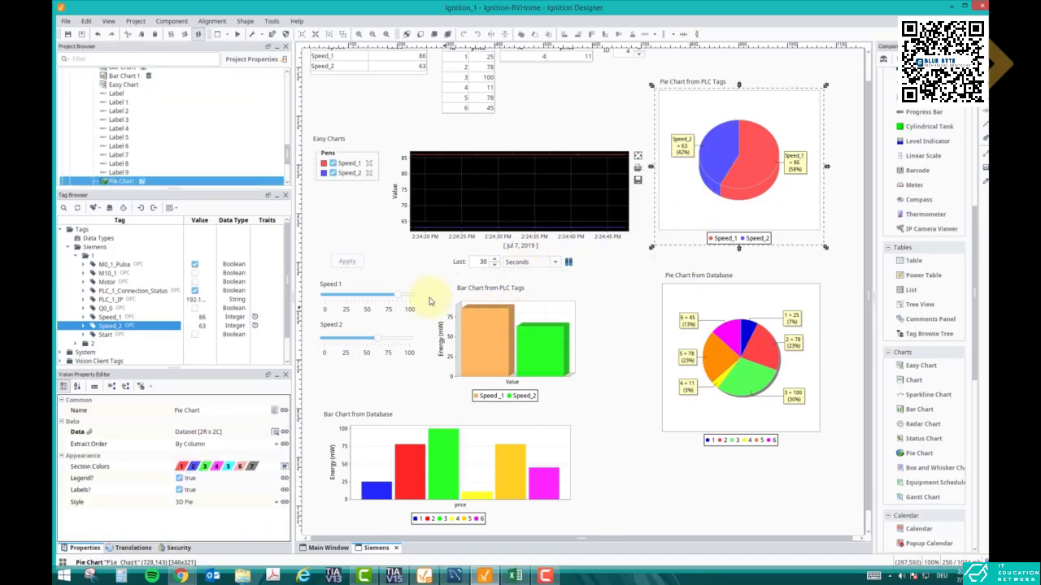
pyautogui.click(473, 111)
pyautogui.scroll(1, 513, 146)
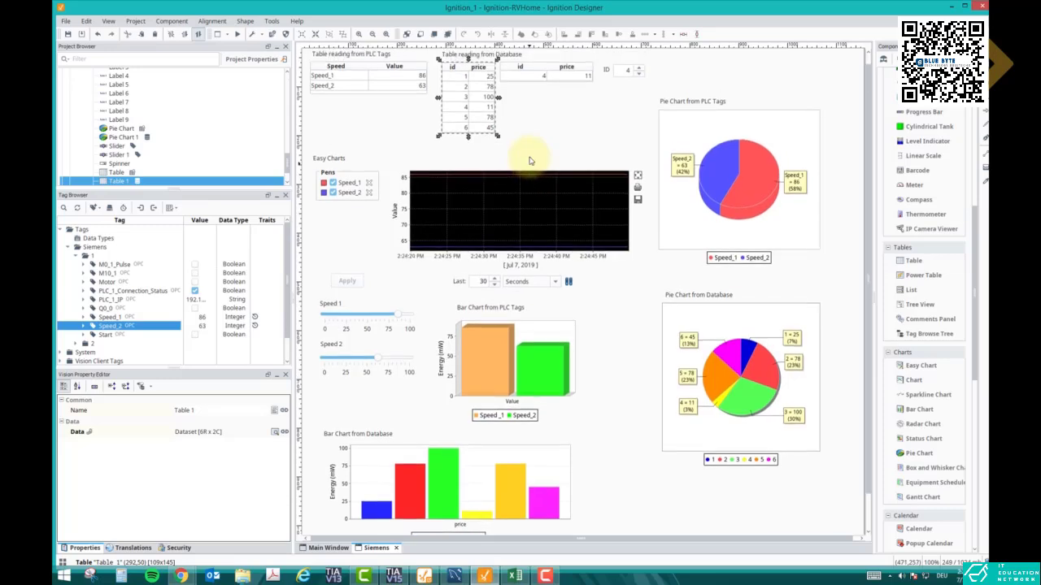